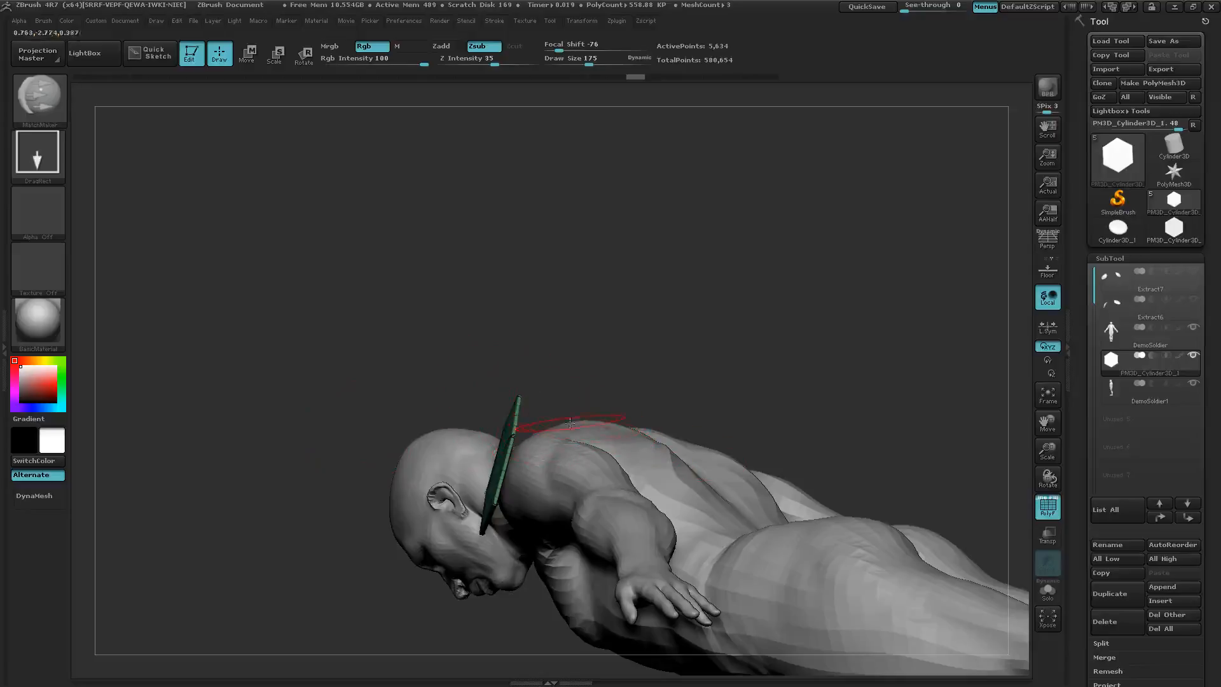
Step: Scale the hexagonal plate down uniformly from its centre beside the shoulder
drag(623, 421, 658, 532)
mouse_move(658, 532)
right_down()
mouse_move(693, 547)
mouse_move(674, 445)
right_up()
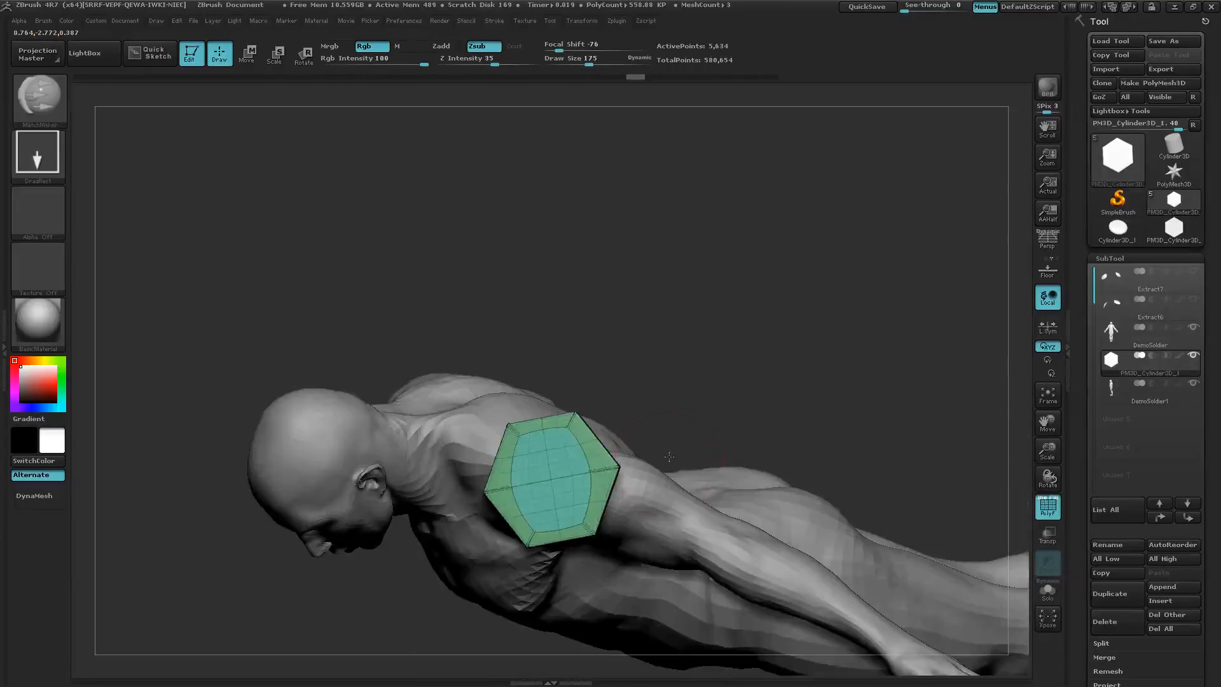
ctrl+right_drag(580, 582, 739, 479)
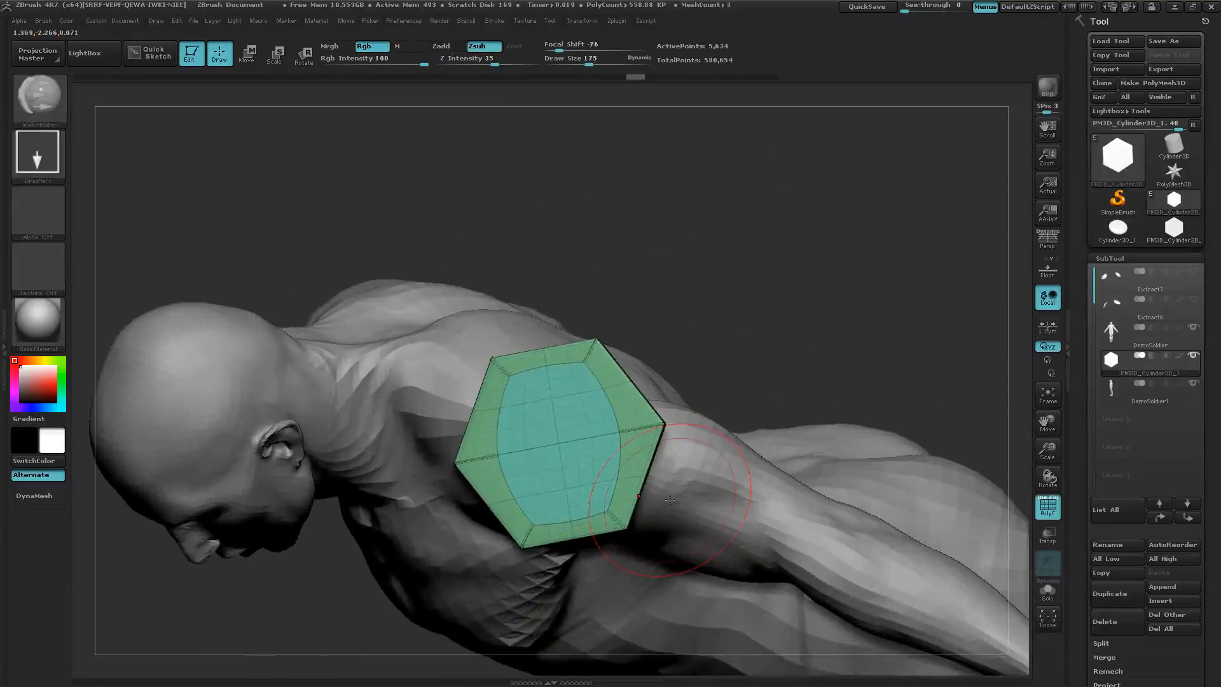
key(e)
drag(559, 443, 622, 404)
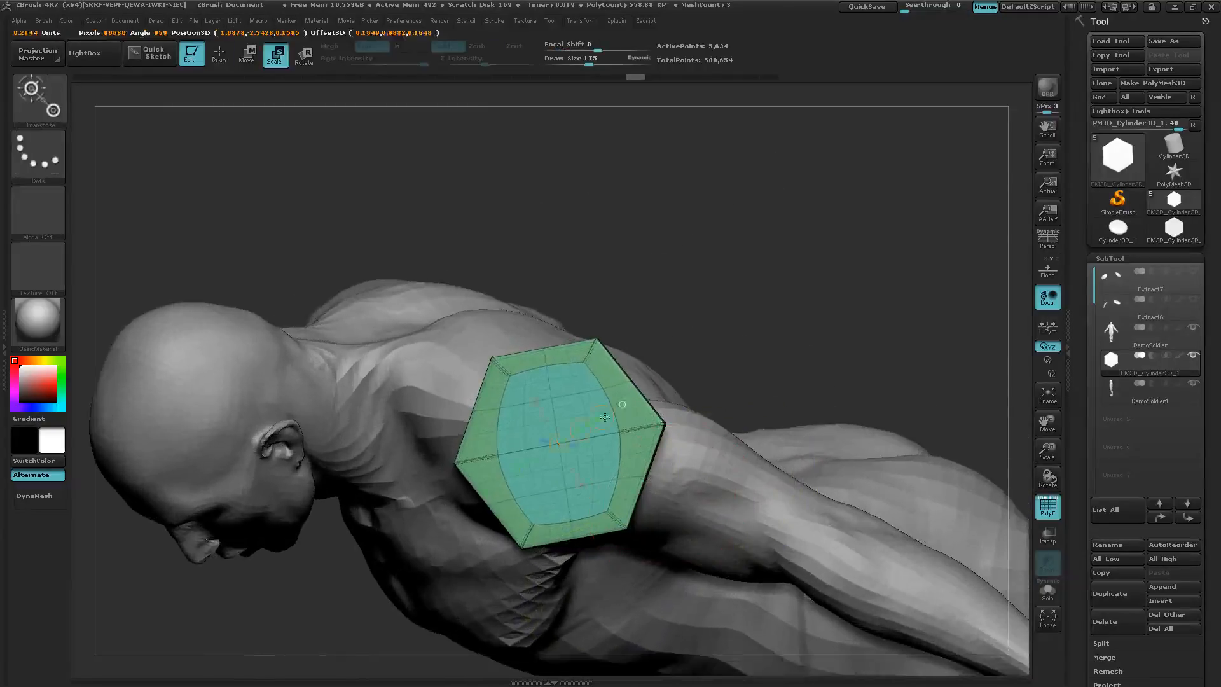
drag(780, 353, 780, 352)
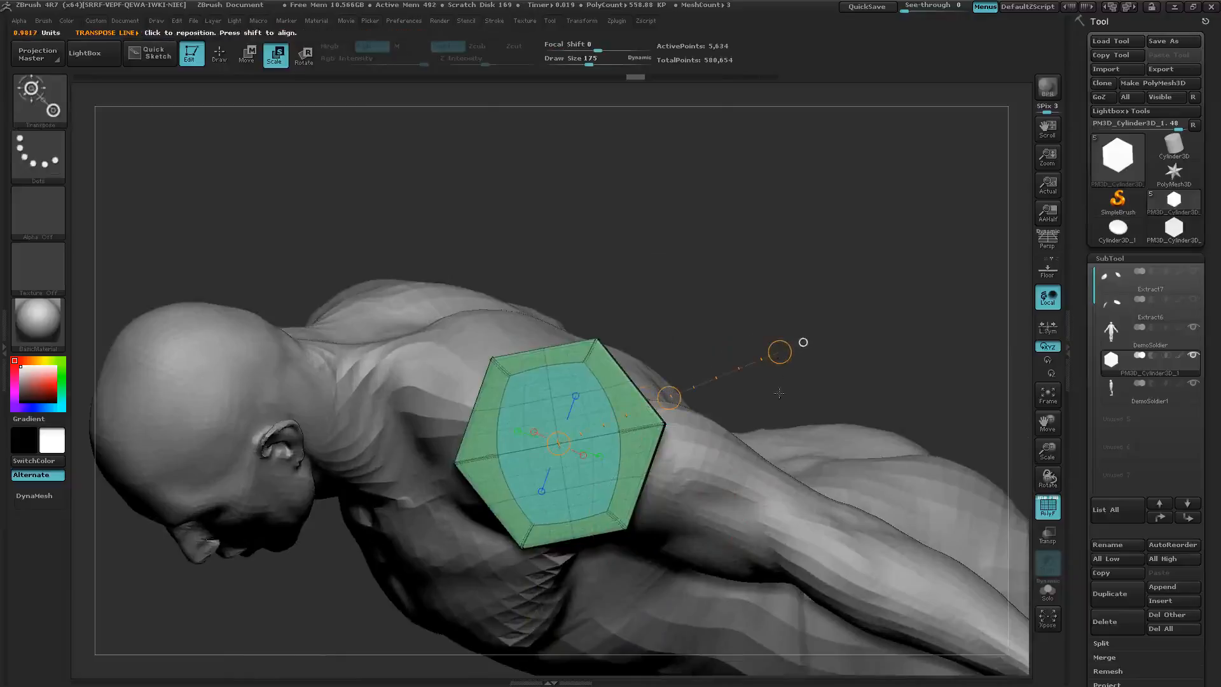
mouse_move(706, 496)
ctrl+right_down()
mouse_move(707, 529)
mouse_move(709, 508)
ctrl+right_up()
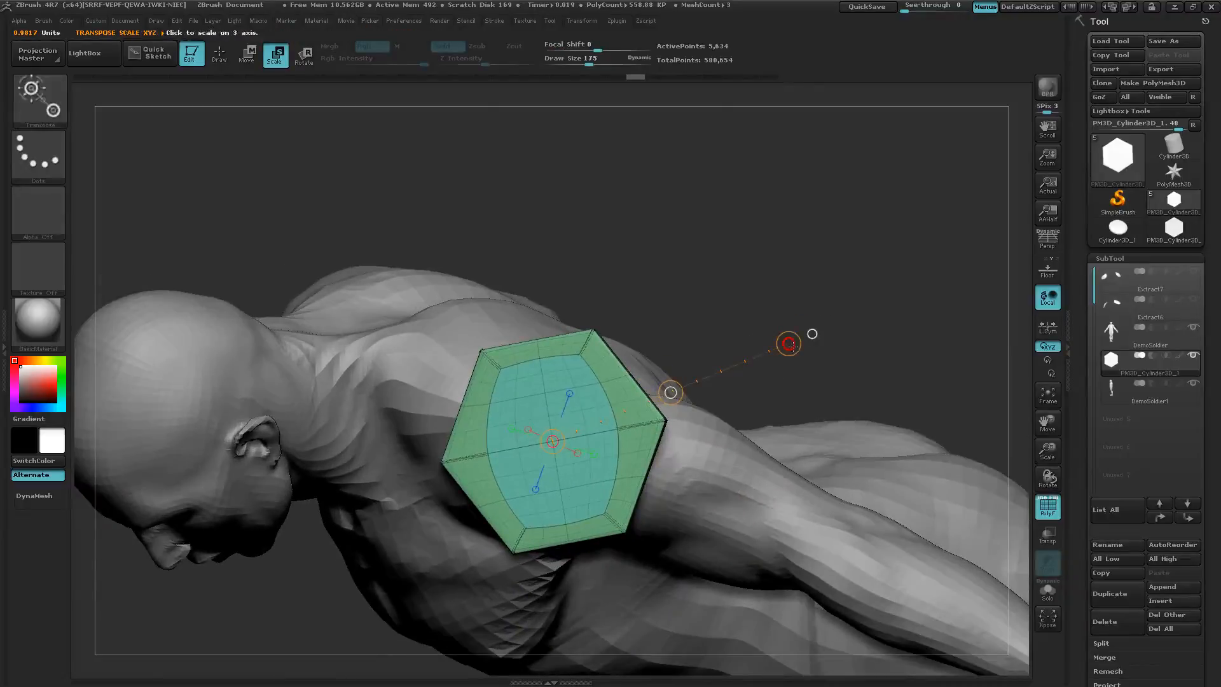
drag(788, 343, 658, 395)
right_drag(693, 454, 642, 467)
drag(781, 343, 731, 359)
Step: Rotate the hexagonal plate about its centre to follow the slope of the outer shoulder in the front view
mouse_move(700, 459)
right_down()
mouse_move(655, 458)
mouse_move(697, 357)
right_up()
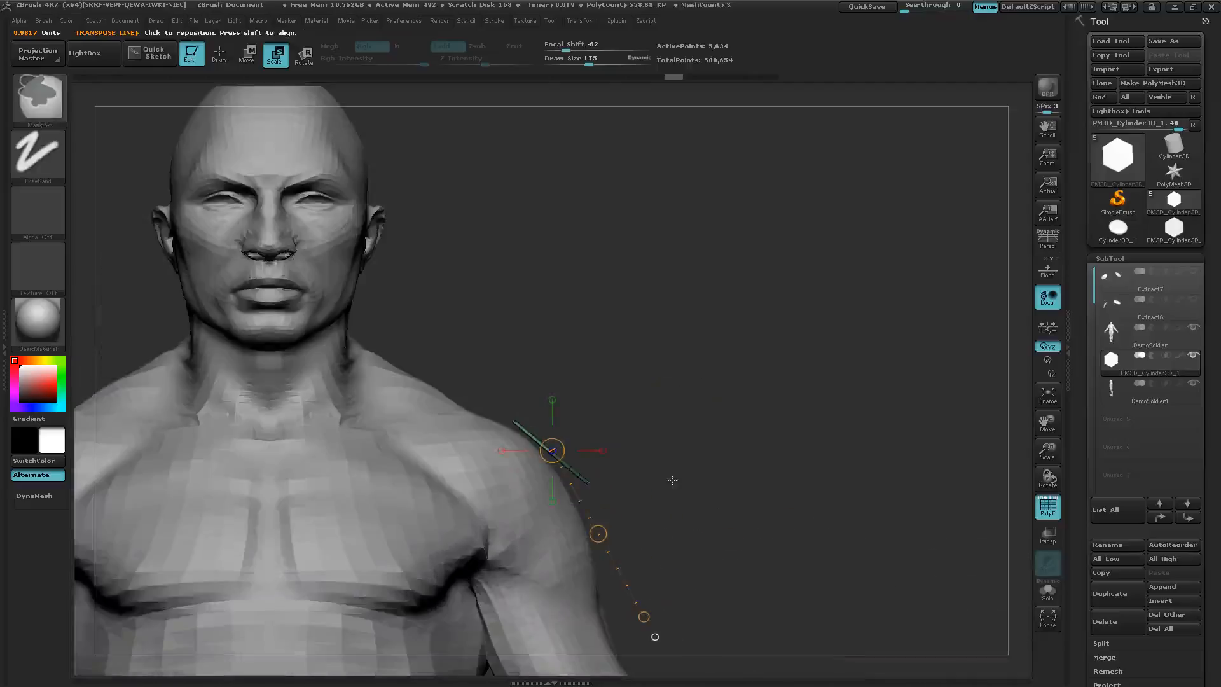
mouse_move(673, 482)
ctrl+right_down()
mouse_move(837, 423)
mouse_move(752, 434)
ctrl+right_up()
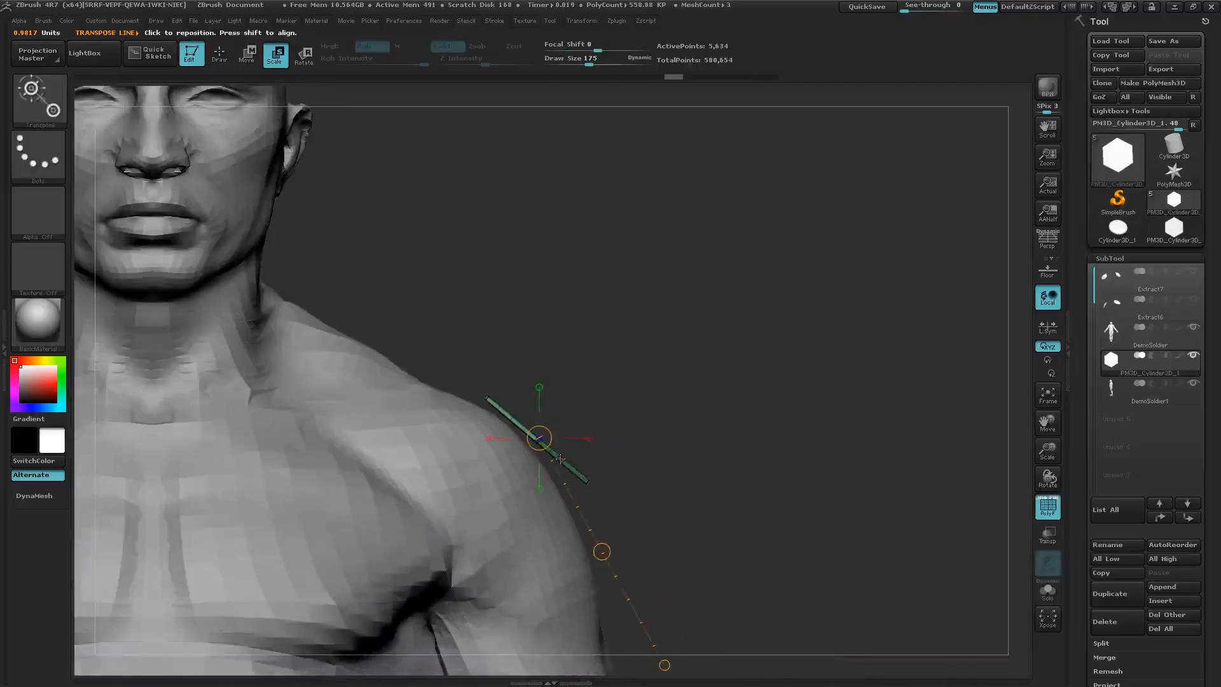
mouse_move(560, 458)
mouse_down()
mouse_move(660, 526)
mouse_move(709, 577)
mouse_move(693, 592)
mouse_up()
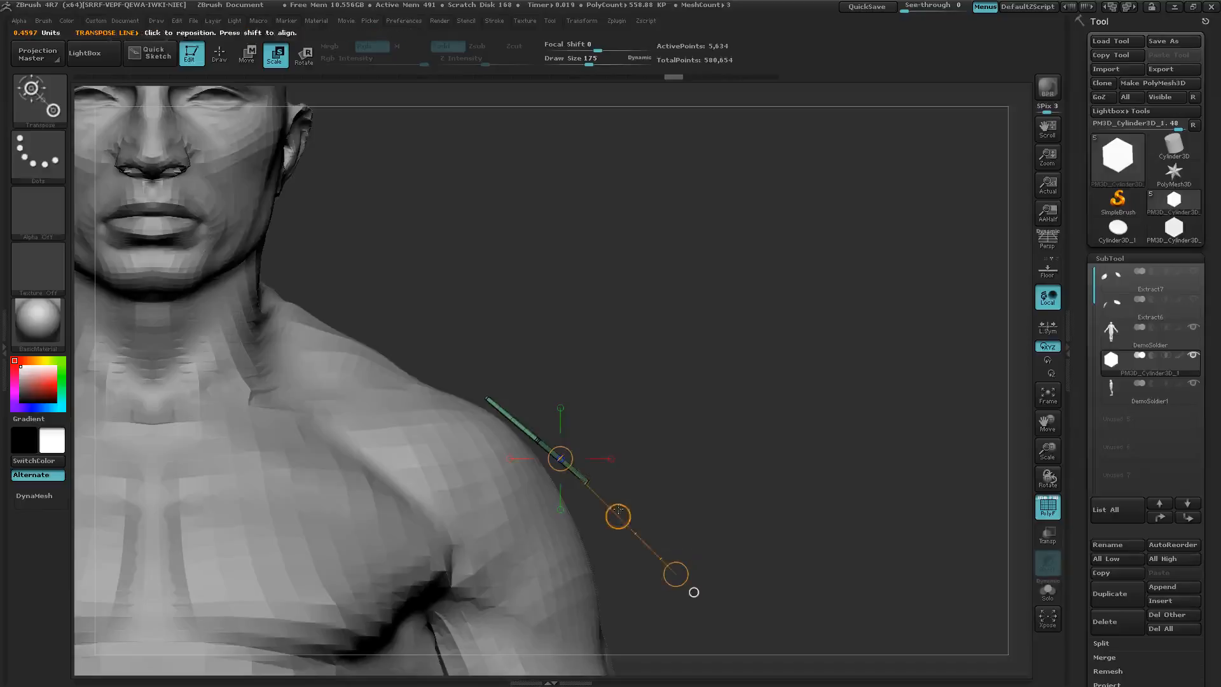
drag(601, 496, 578, 473)
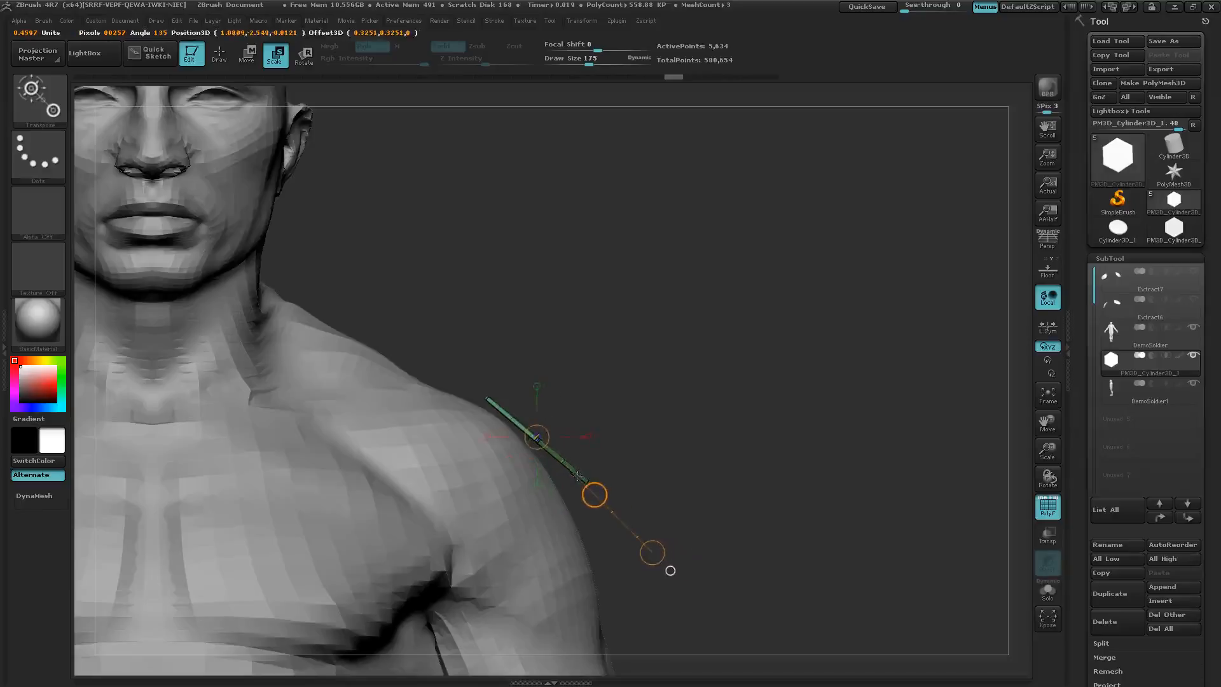
key(r)
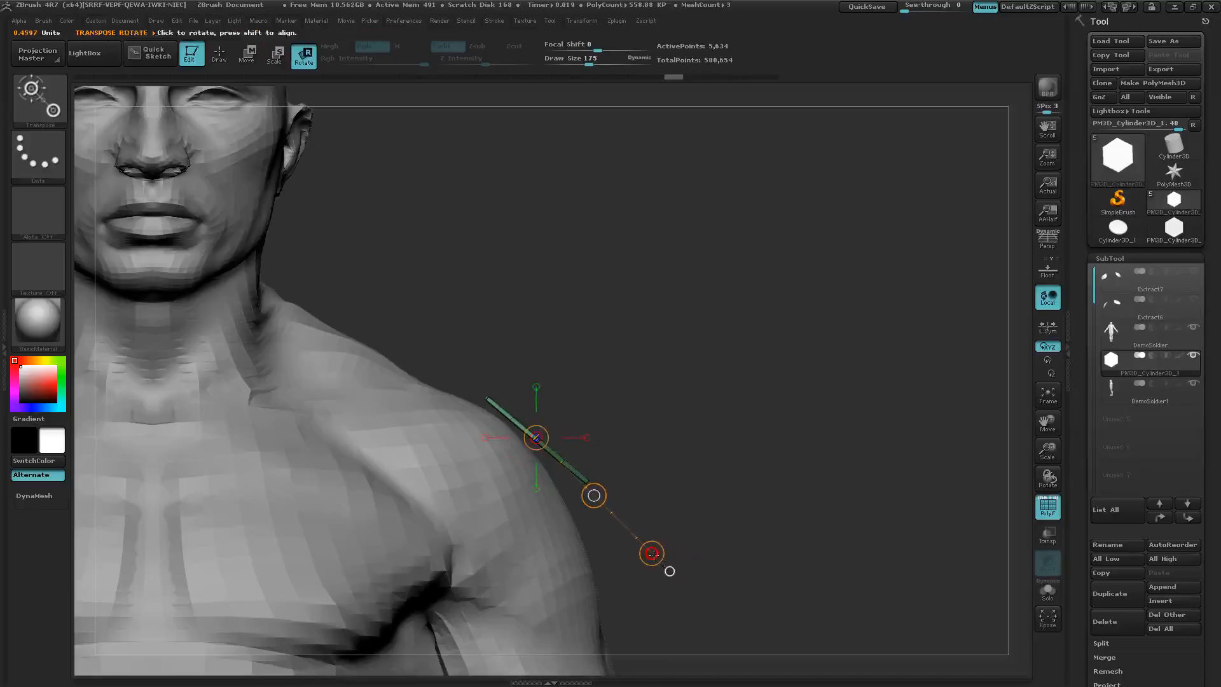
drag(669, 571, 640, 557)
Step: Move the hexagonal plate slightly toward the chest in the side view so it sits over the deltoid
drag(779, 487, 699, 507)
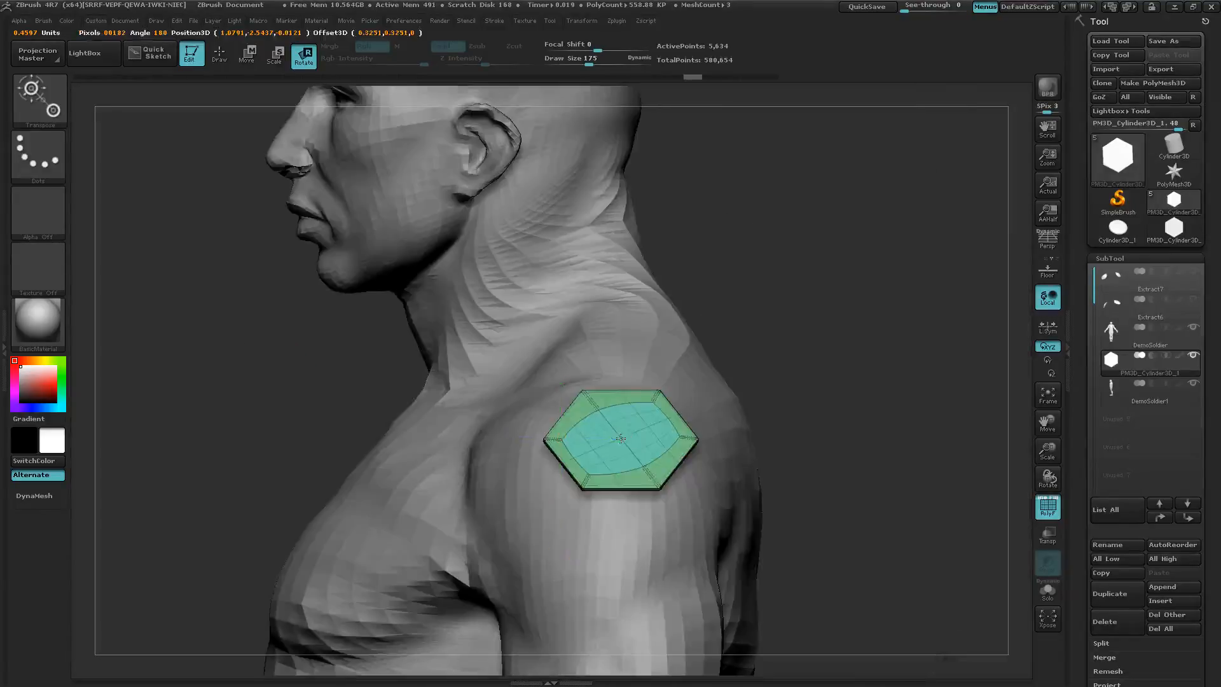
drag(622, 434, 782, 438)
key(w)
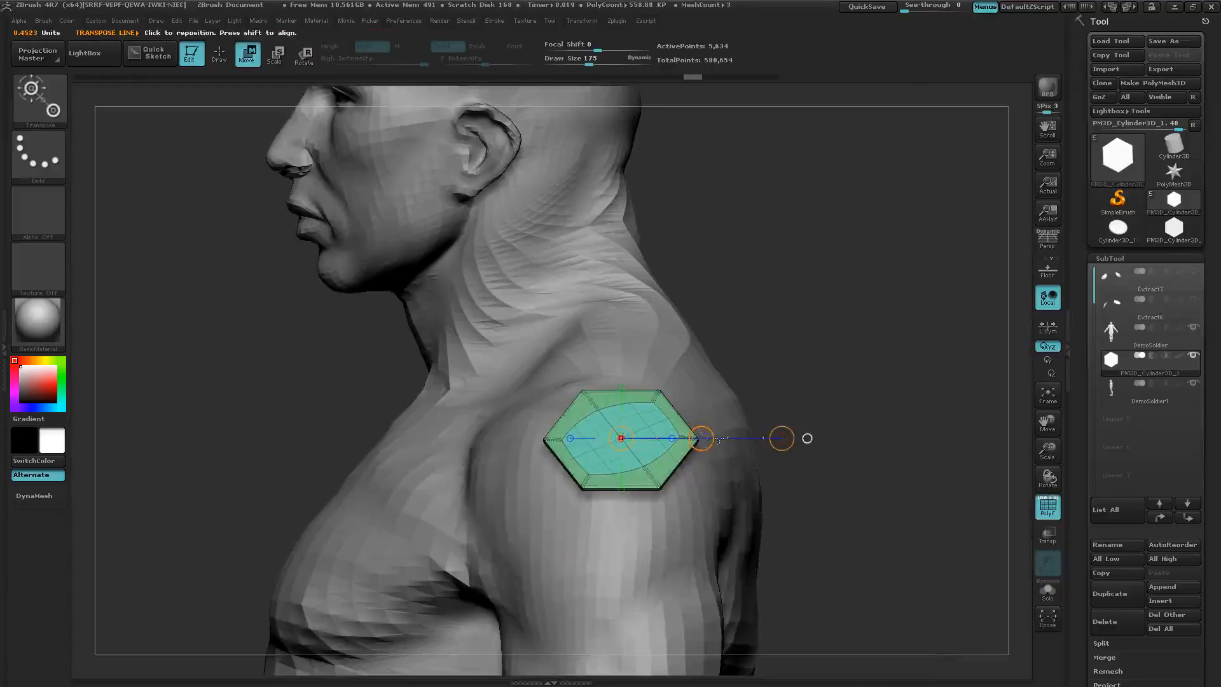
drag(700, 438, 679, 439)
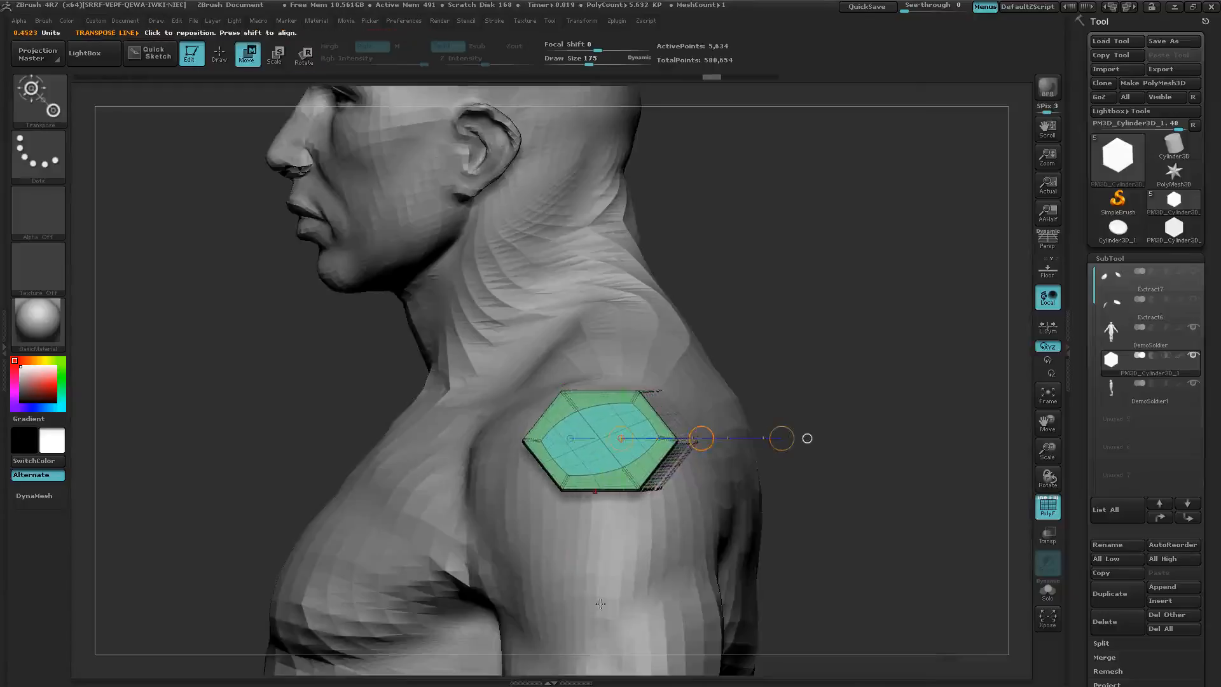
drag(601, 604, 593, 635)
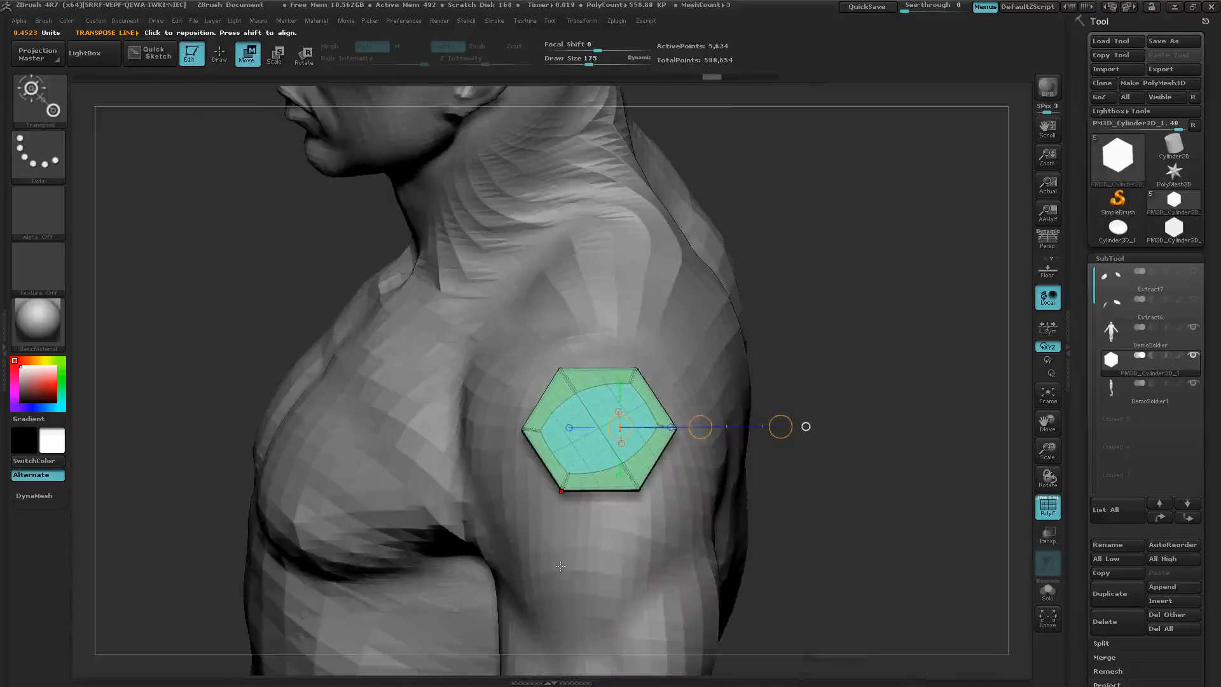
drag(560, 565, 560, 606)
Step: Return to Draw mode and turn off the PolyFrame display on the enlarged hexagonal plate
key(q)
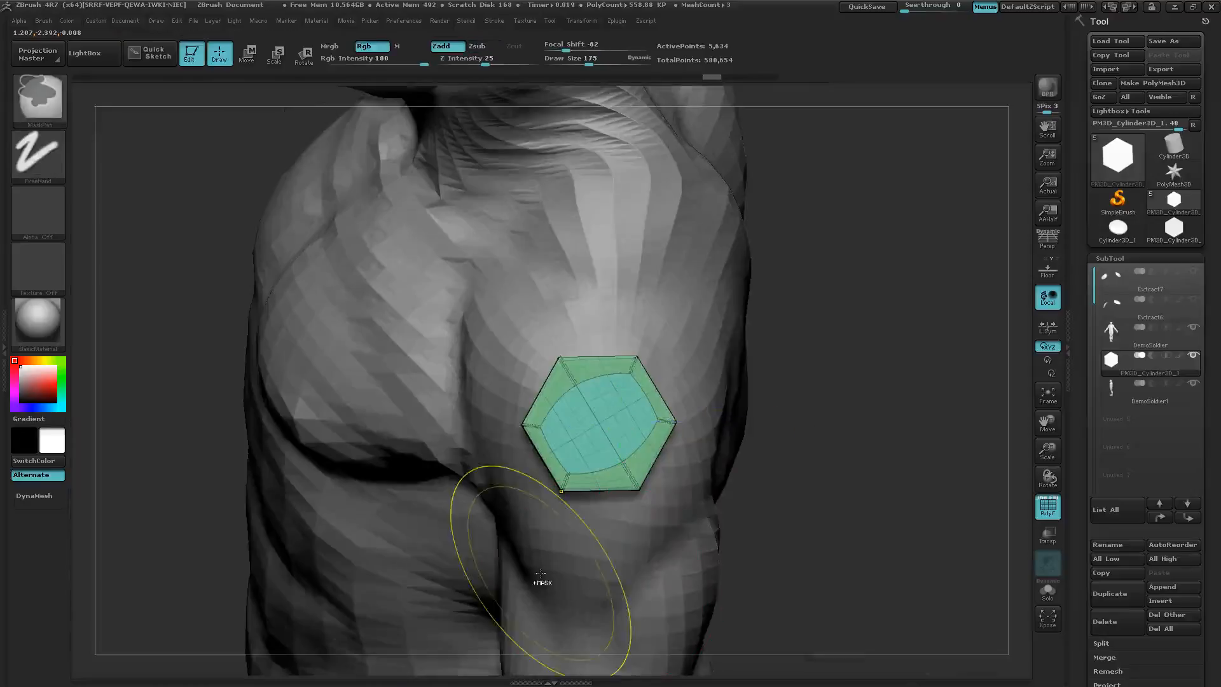
mouse_move(542, 570)
ctrl+right_down()
mouse_move(718, 483)
mouse_move(684, 513)
ctrl+right_up()
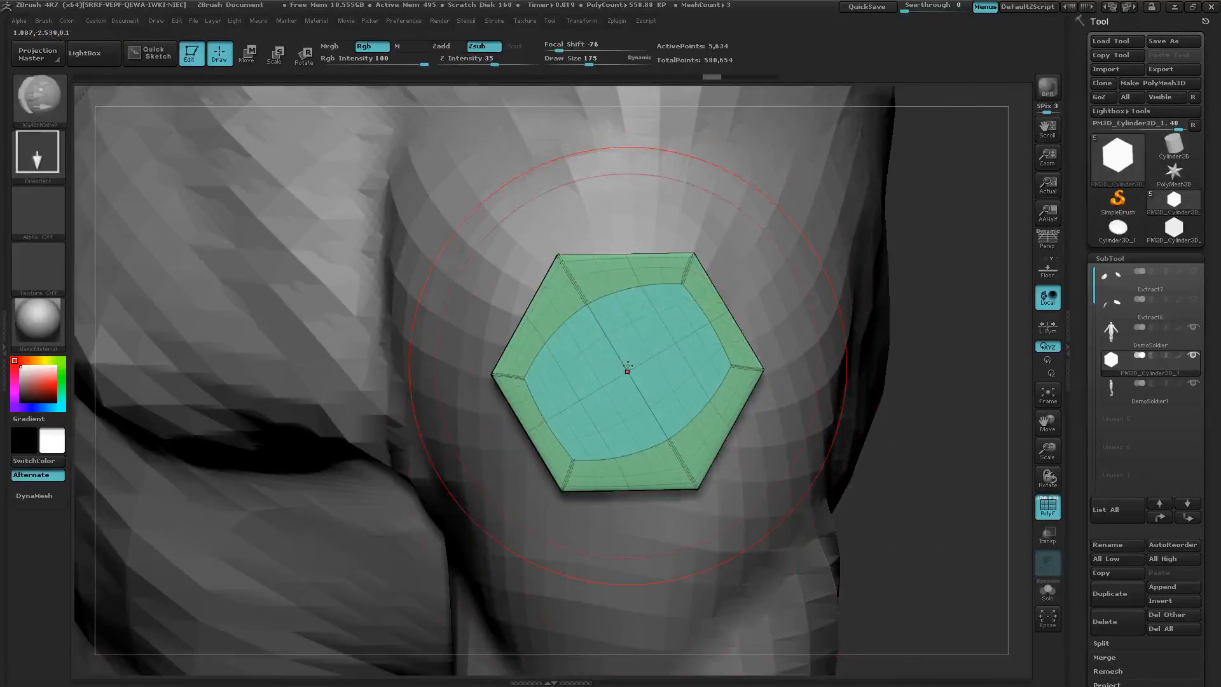
key(shift+f)
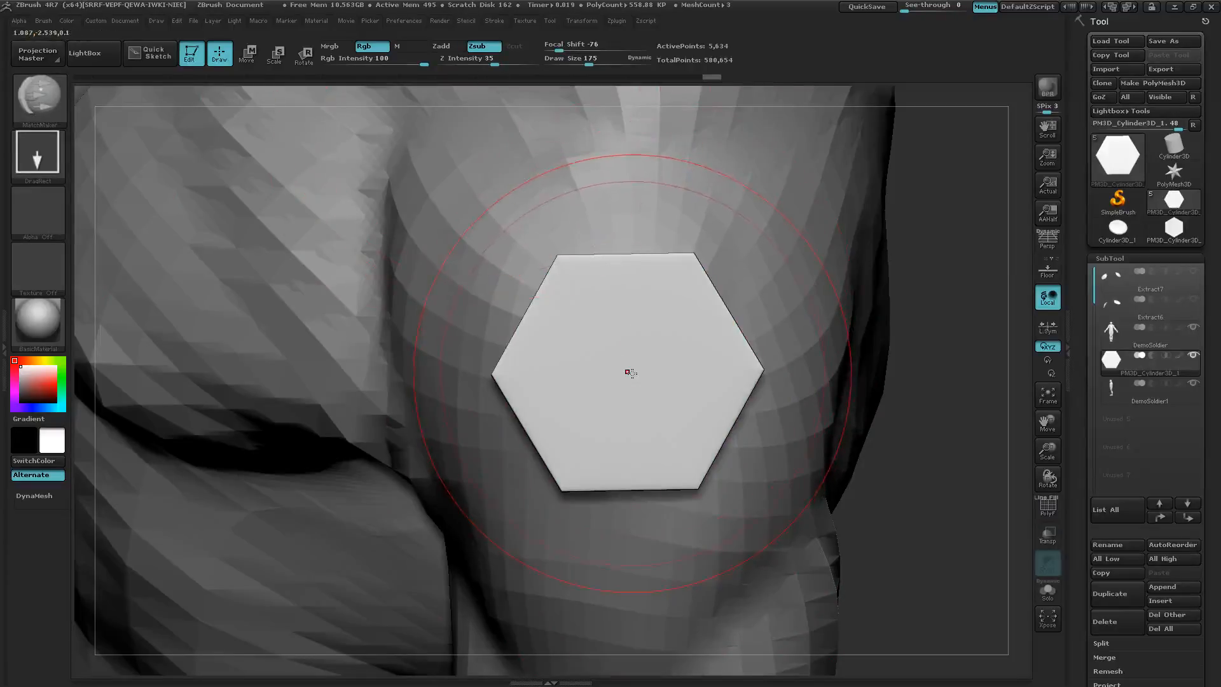
Step: Try to conform the hexagonal plate to the shoulder with the MatchMaker brush at Z Intensity 35, and undo the stroke
drag(679, 373, 837, 398)
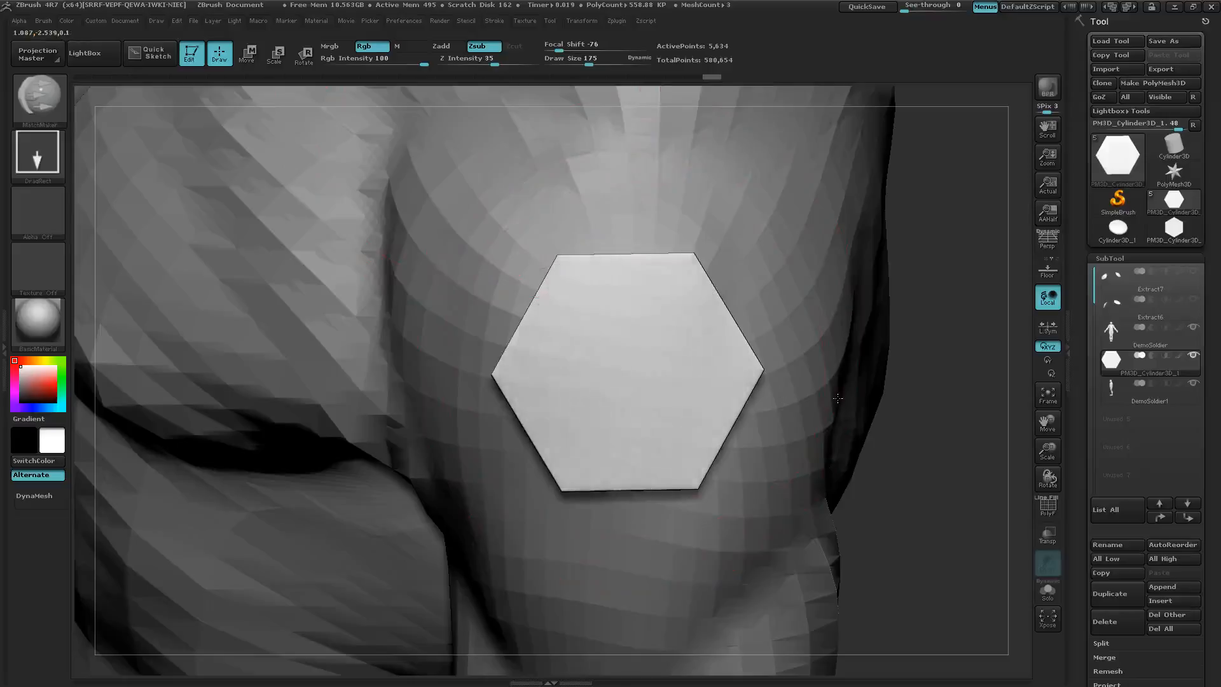
mouse_move(665, 419)
right_down()
mouse_move(724, 417)
mouse_move(643, 441)
mouse_move(658, 384)
mouse_move(683, 375)
right_up()
key(ctrl+z)
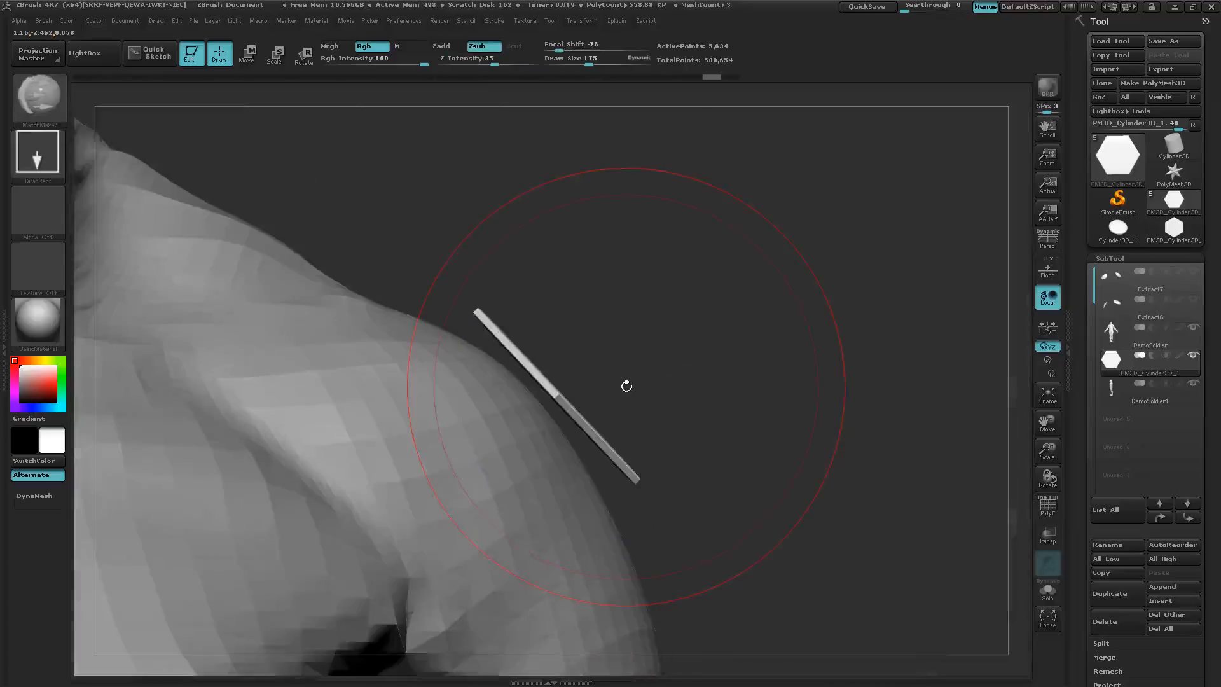
Step: Move the hexagonal plate along a line perpendicular to its face to adjust its distance from the shoulder, and return to Draw mode
key(w)
mouse_move(550, 394)
mouse_down()
mouse_move(629, 335)
mouse_move(643, 309)
mouse_up()
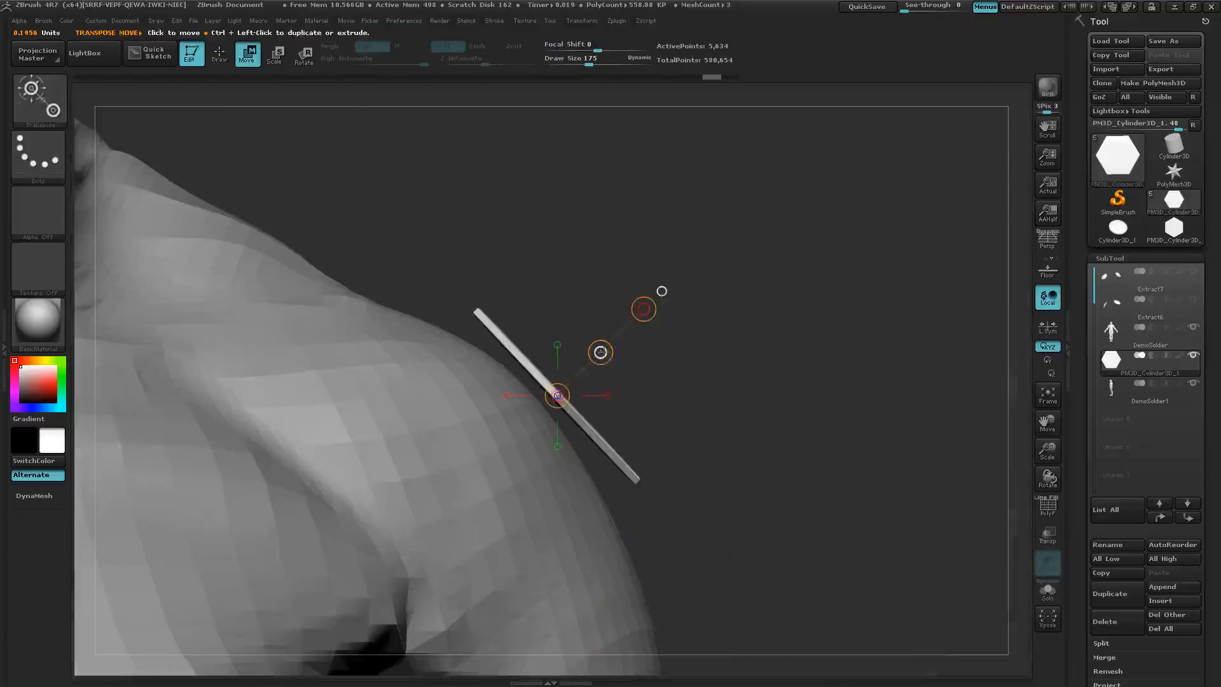
drag(607, 351, 719, 453)
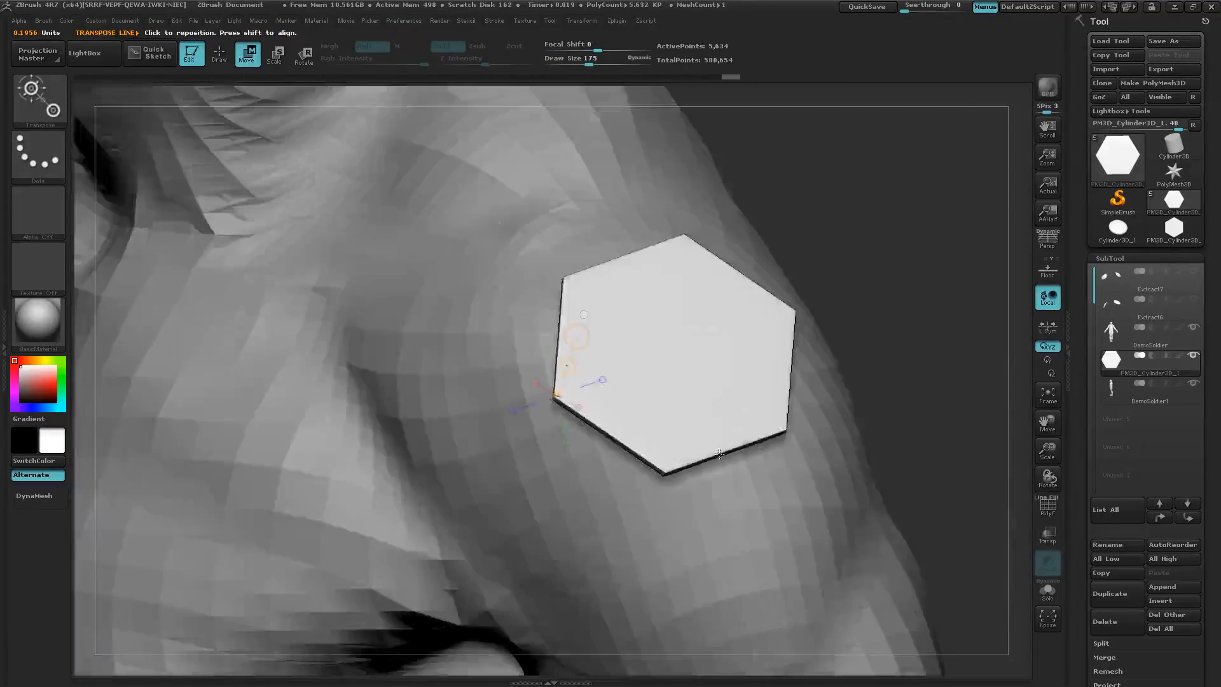
right_drag(719, 453, 720, 513)
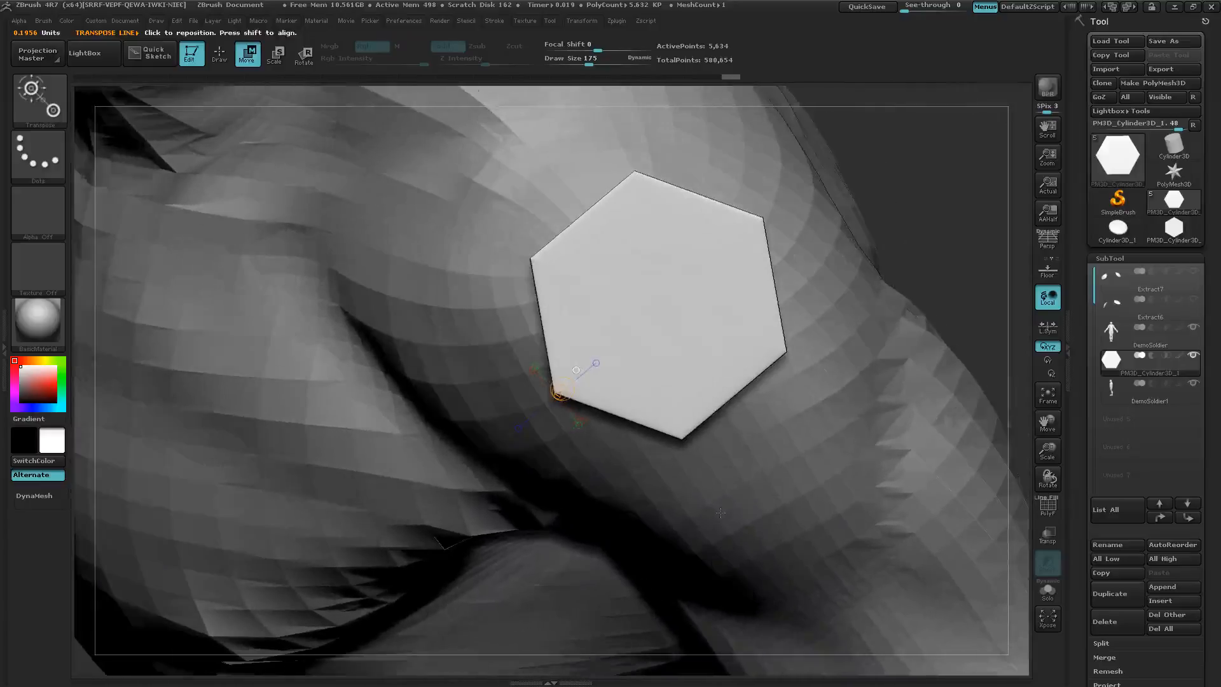
key(q)
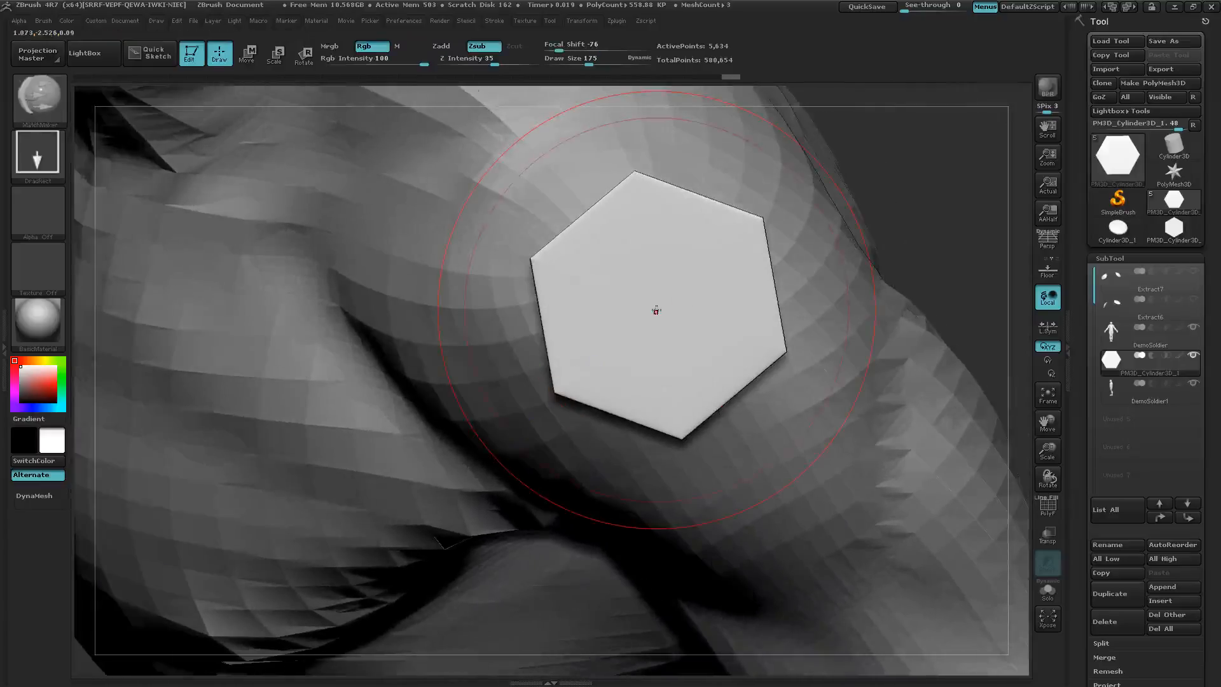
Step: Try MatchMaker strokes on the plate at Z Intensity 73, undo them, and lower the Z Intensity to 16
drag(486, 65, 522, 61)
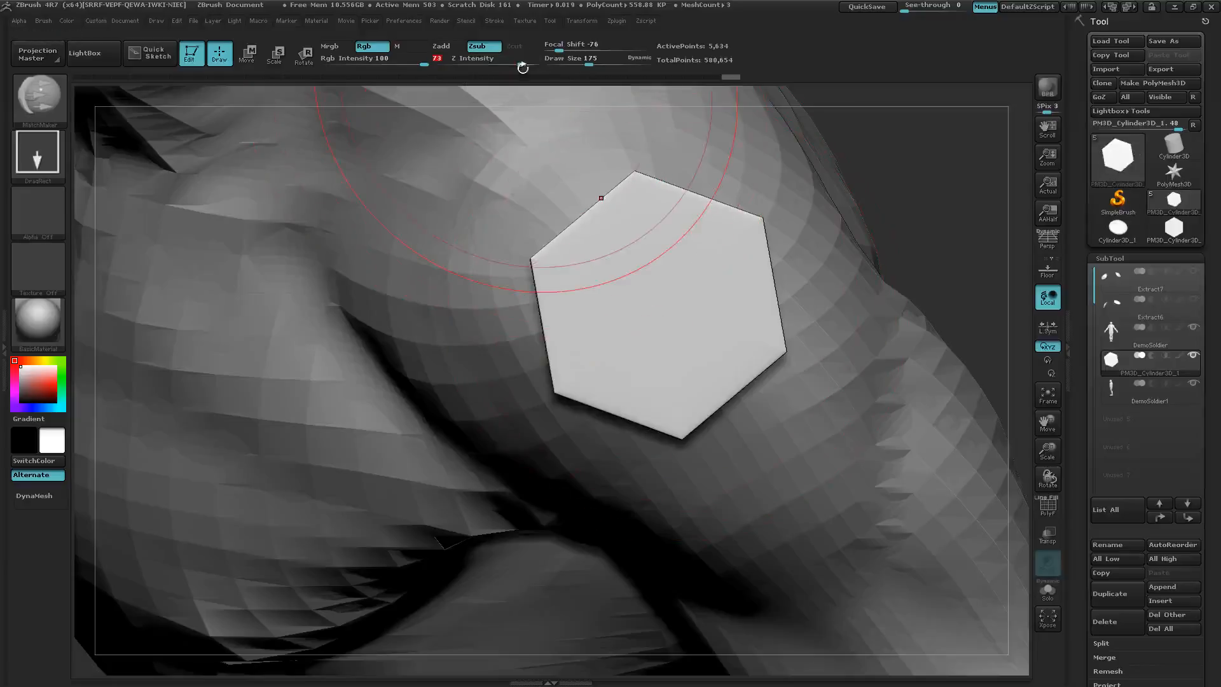
drag(664, 308, 890, 244)
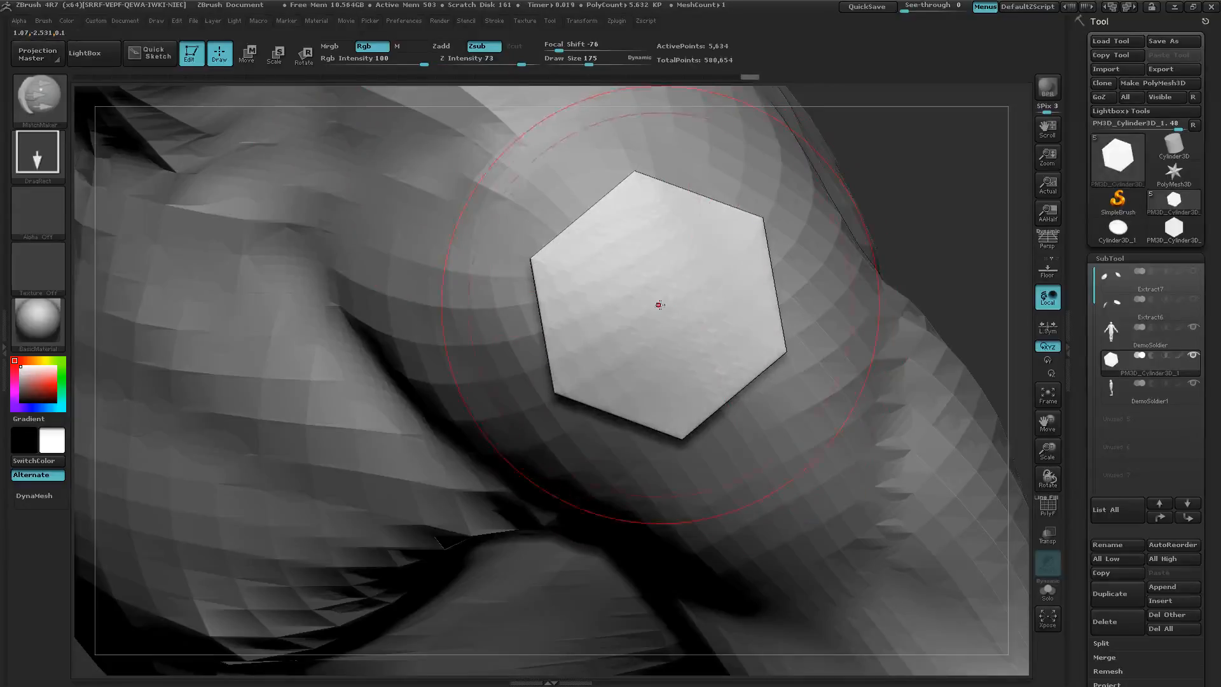
mouse_move(657, 302)
mouse_down()
mouse_move(576, 264)
mouse_move(751, 309)
mouse_move(859, 311)
mouse_up()
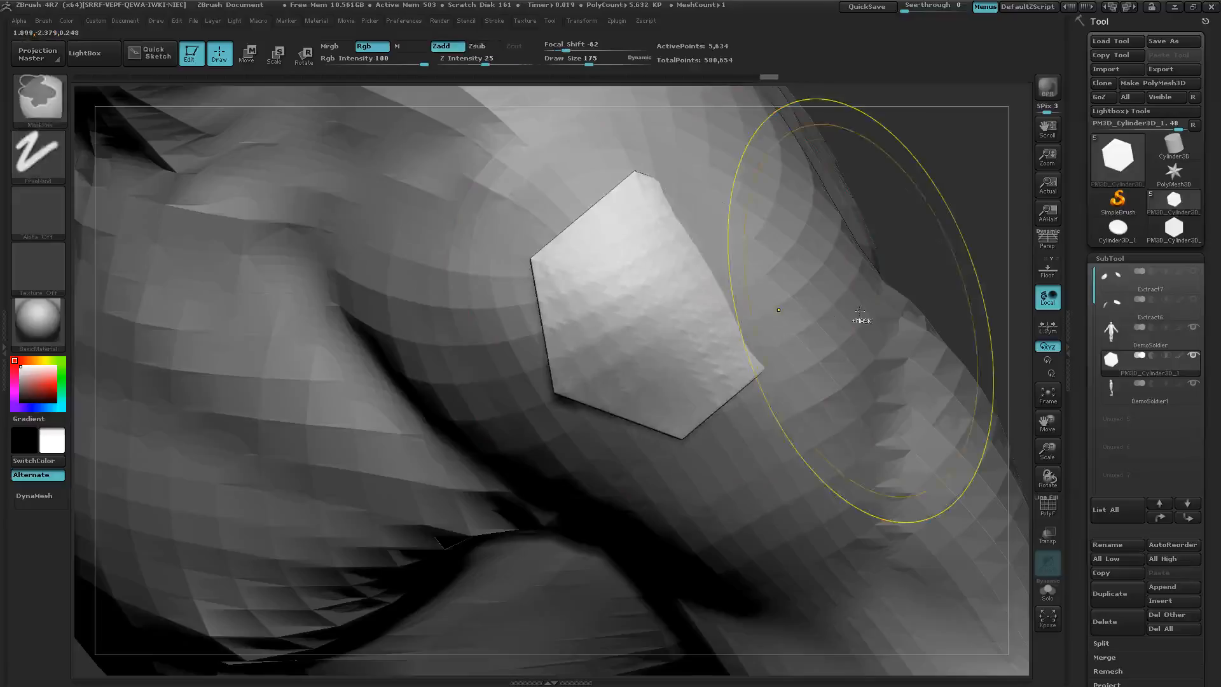
key(ctrl+z)
right_drag(605, 338, 566, 196)
key(ctrl+z)
right_drag(728, 278, 789, 407)
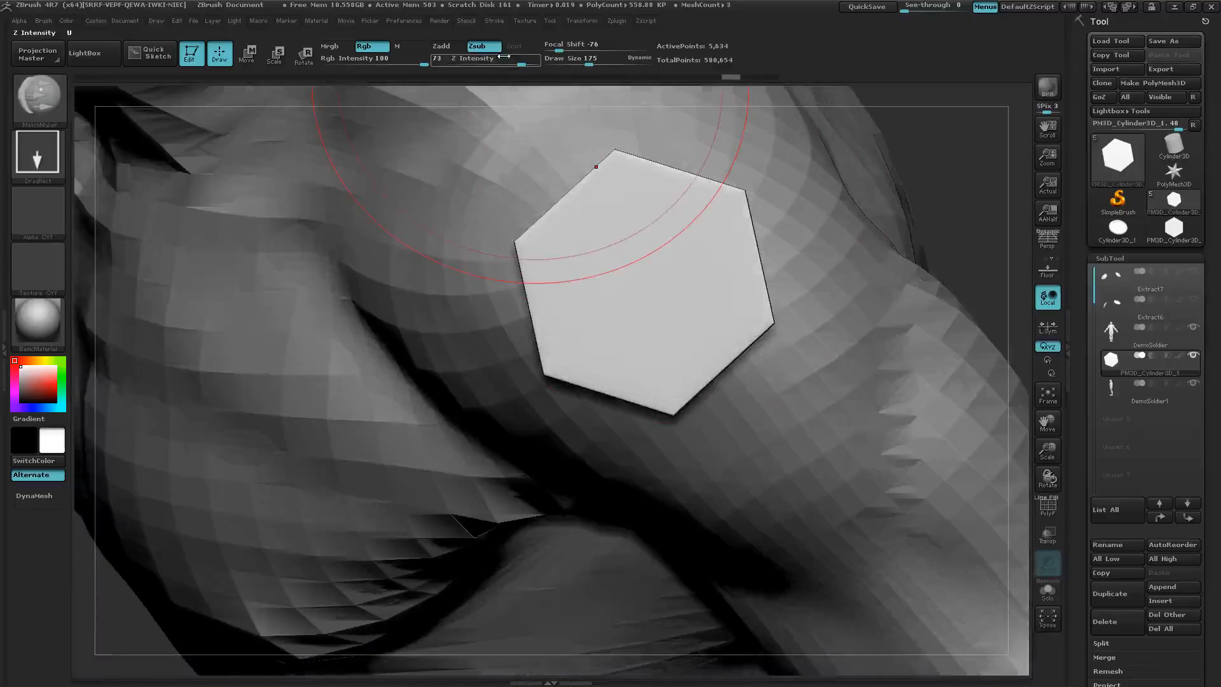
drag(513, 65, 475, 68)
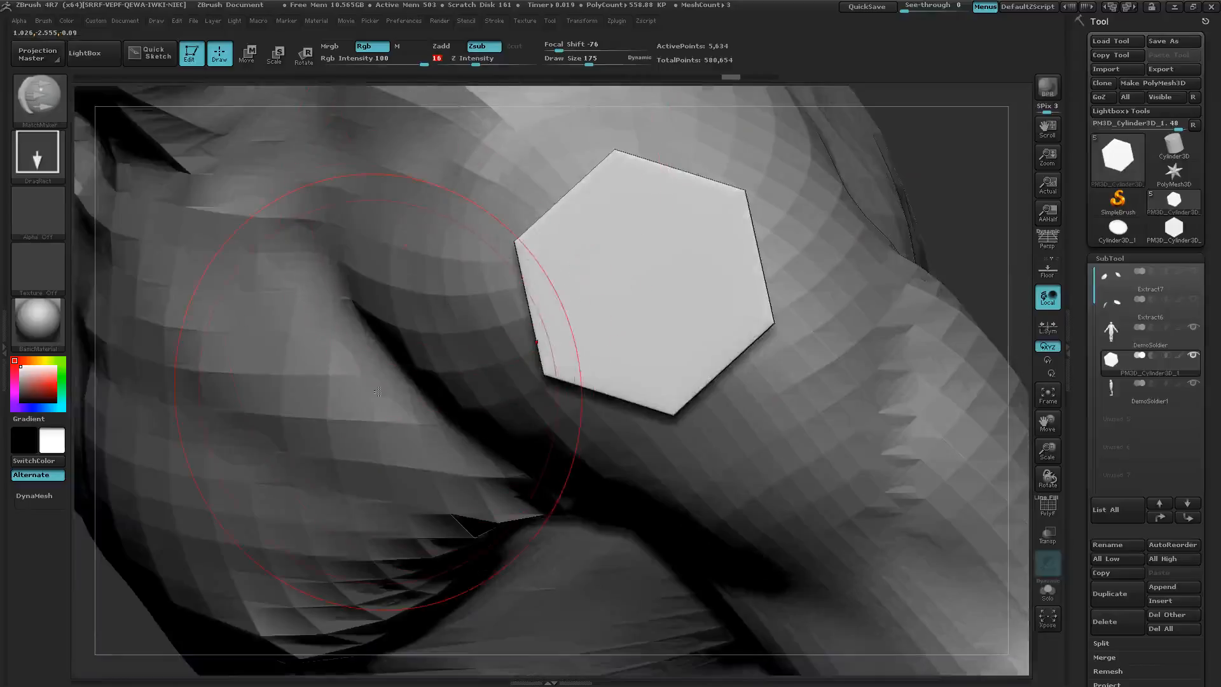
key(alt+Tab)
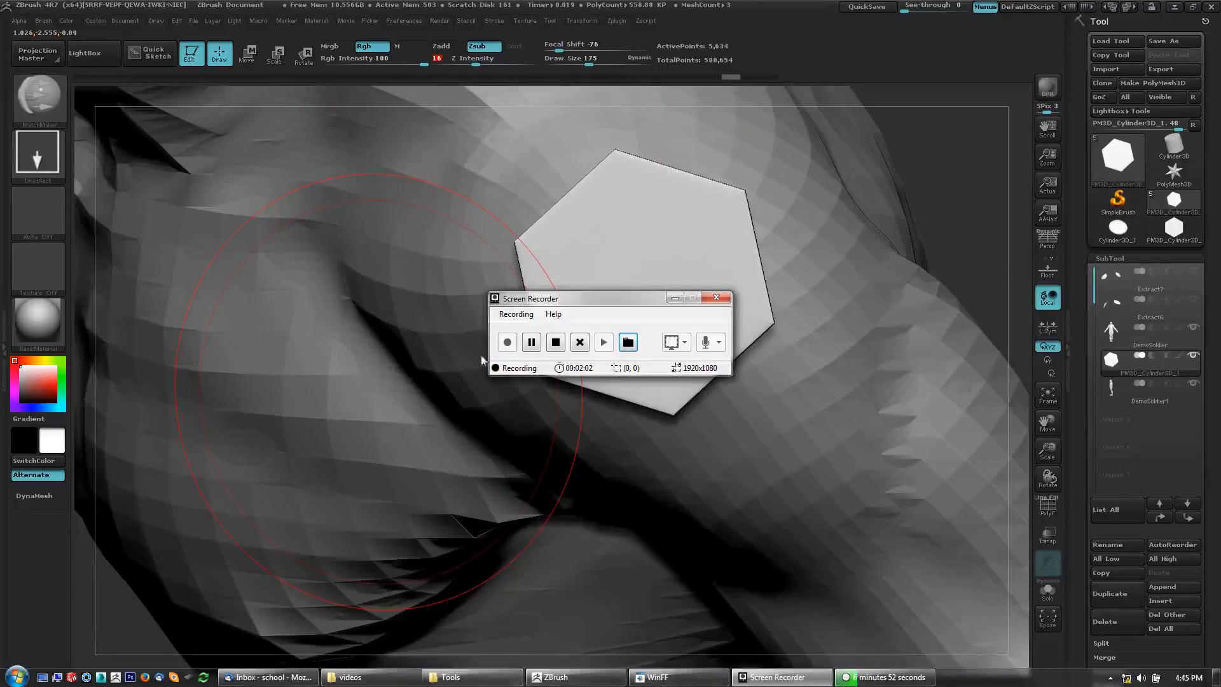
click(531, 342)
click(507, 342)
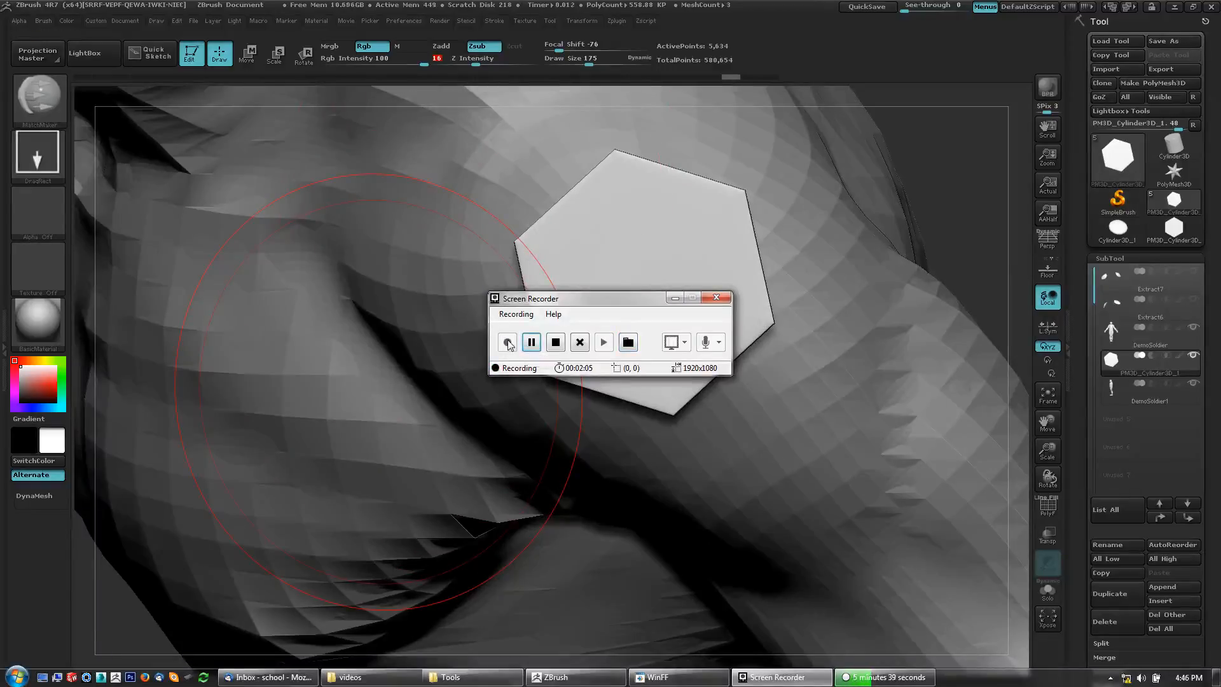
click(786, 13)
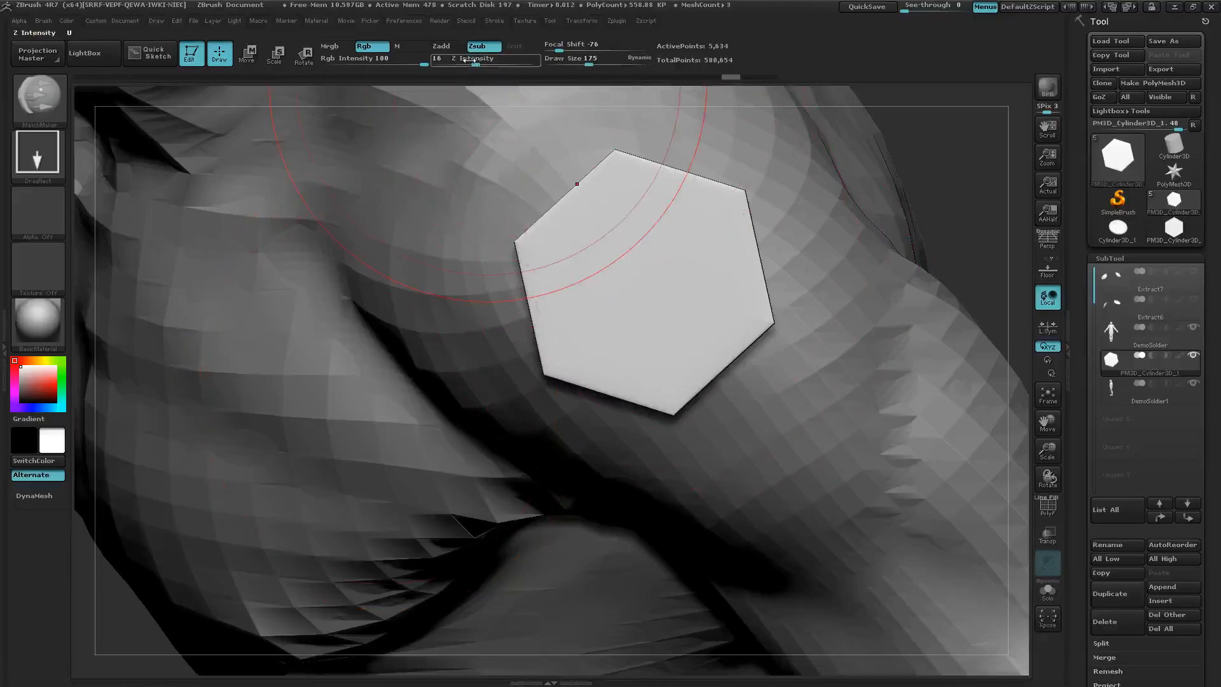
Step: Set the Z Intensity to 36 and conform the hexagonal plate to the shoulder's curve with repeated MatchMaker strokes
drag(478, 66, 485, 66)
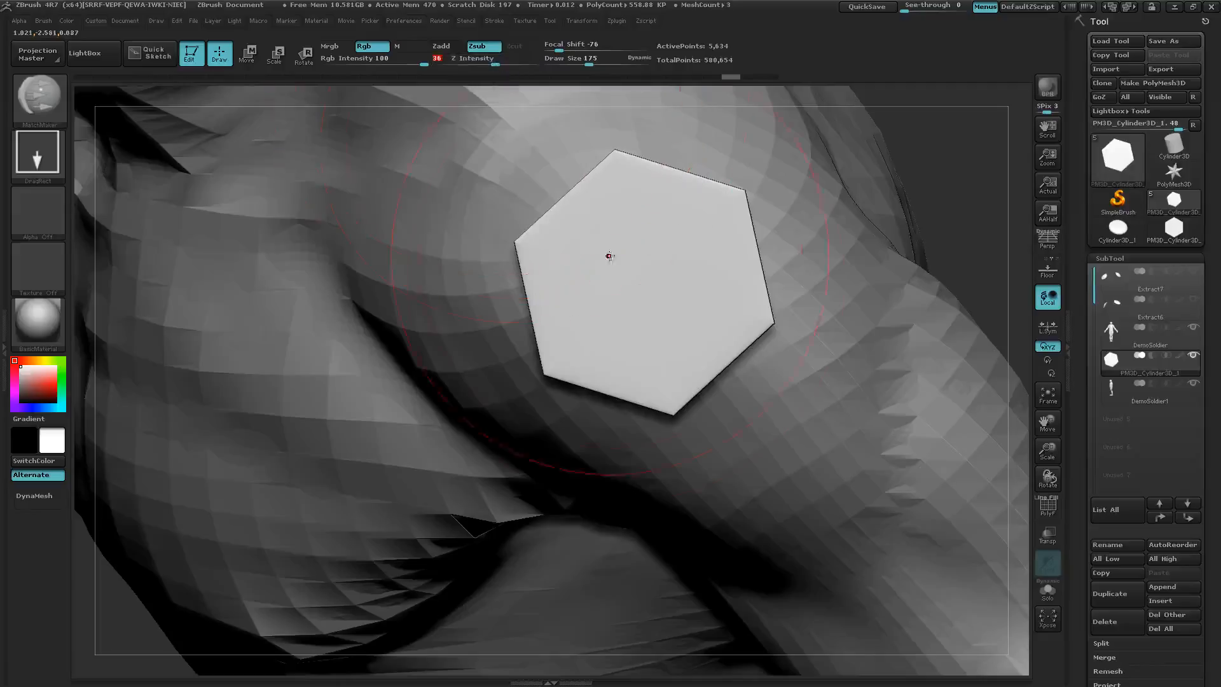
drag(646, 280, 785, 199)
mouse_move(655, 329)
right_down()
mouse_move(640, 185)
mouse_move(621, 335)
mouse_move(654, 280)
right_up()
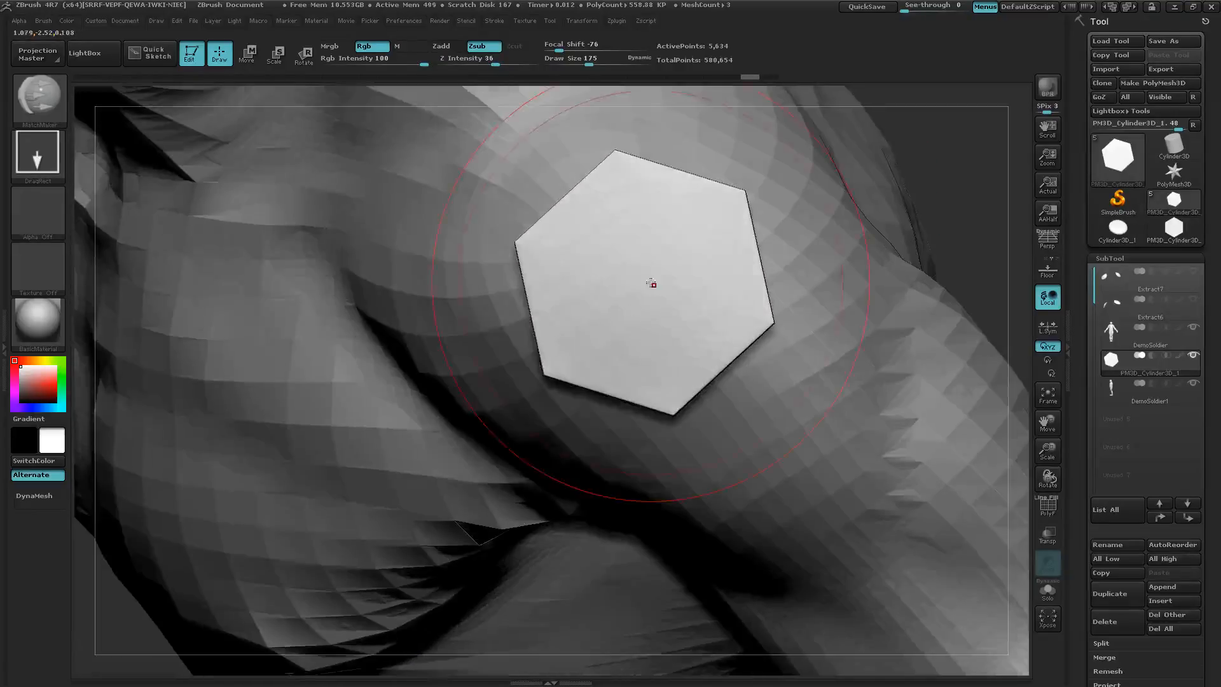
mouse_move(645, 286)
mouse_down()
mouse_move(637, 192)
mouse_move(612, 151)
mouse_up()
mouse_move(617, 325)
right_down()
mouse_move(678, 223)
mouse_move(630, 273)
mouse_move(611, 329)
right_up()
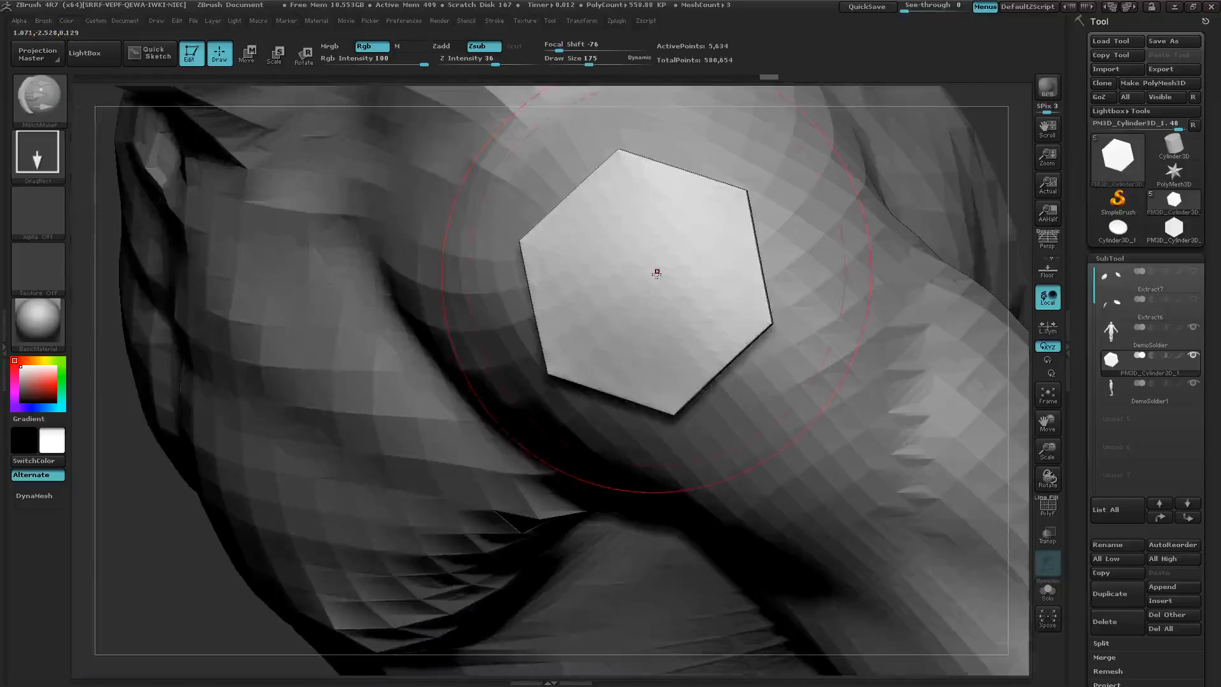
drag(642, 289, 679, 129)
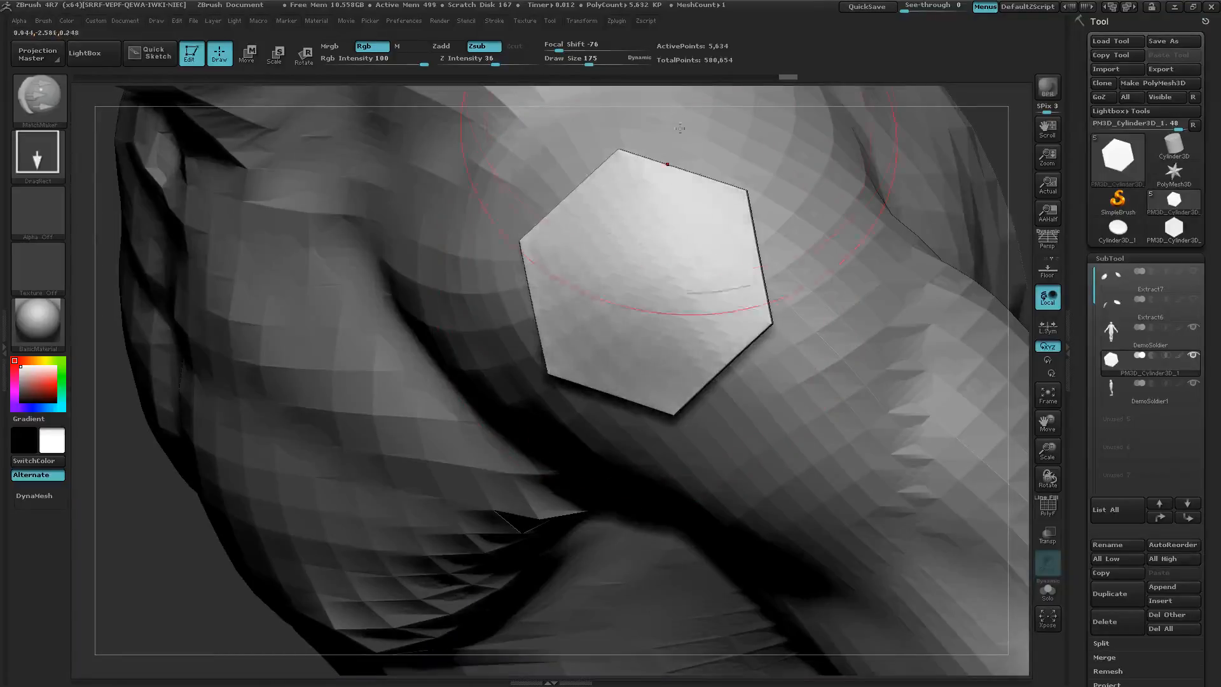
Step: Try MatchMaker strokes across the hexagonal plate from several viewing angles, and undo each one
mouse_move(648, 275)
mouse_down()
mouse_move(642, 82)
mouse_move(671, 225)
mouse_move(660, 83)
mouse_up()
mouse_move(661, 384)
right_down()
mouse_move(692, 240)
mouse_move(709, 235)
mouse_move(711, 294)
mouse_move(694, 271)
mouse_move(700, 254)
right_up()
key(ctrl+z)
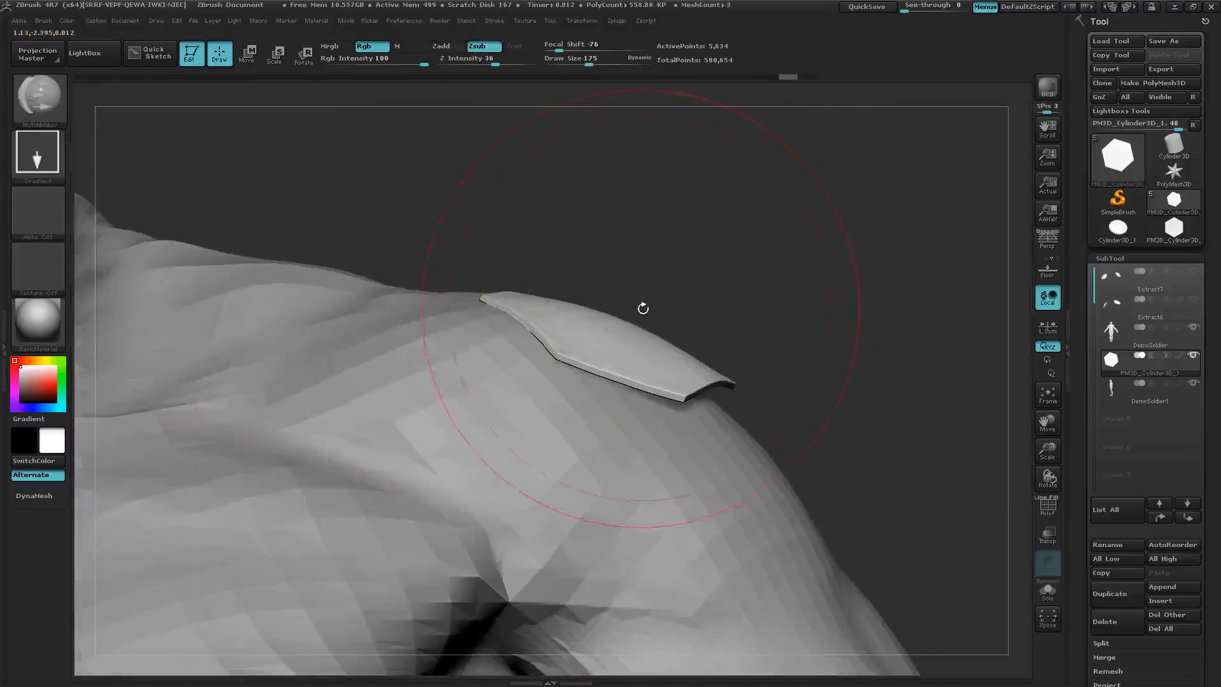
mouse_move(613, 327)
right_down()
mouse_move(593, 337)
mouse_move(616, 300)
mouse_move(624, 312)
right_up()
right_drag(726, 325, 706, 421)
mouse_move(675, 330)
mouse_down()
mouse_move(667, 198)
mouse_move(672, 234)
mouse_move(646, 175)
mouse_up()
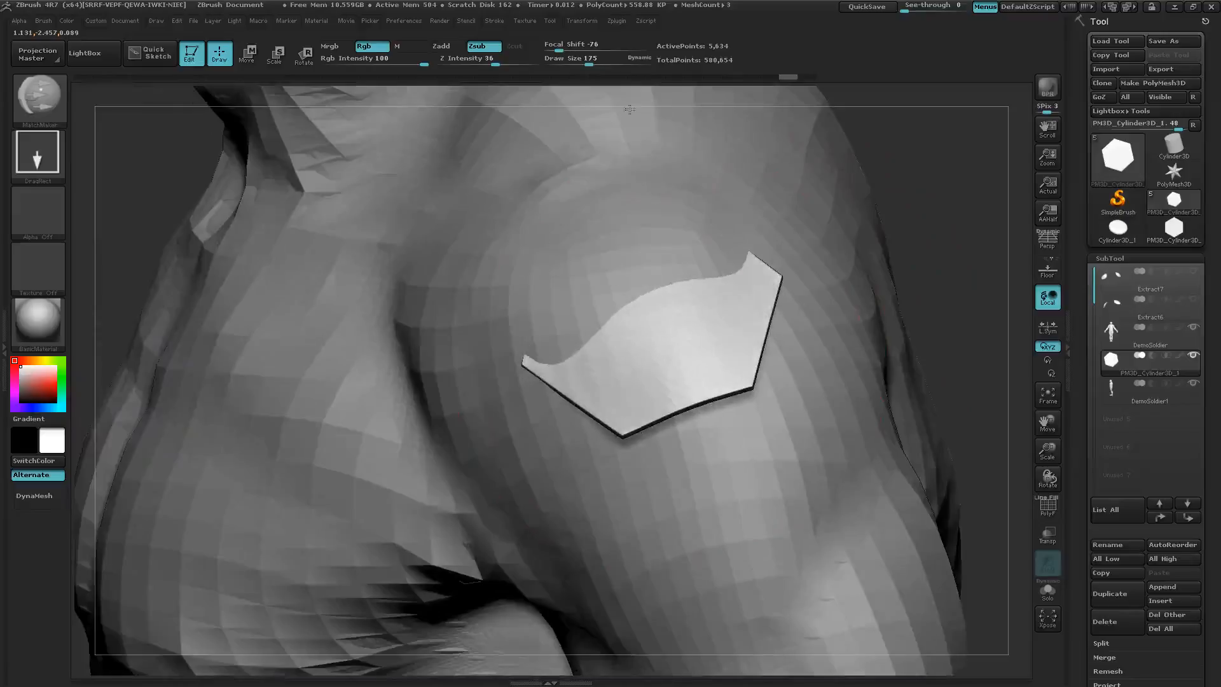
key(ctrl+z)
right_drag(618, 367, 630, 454)
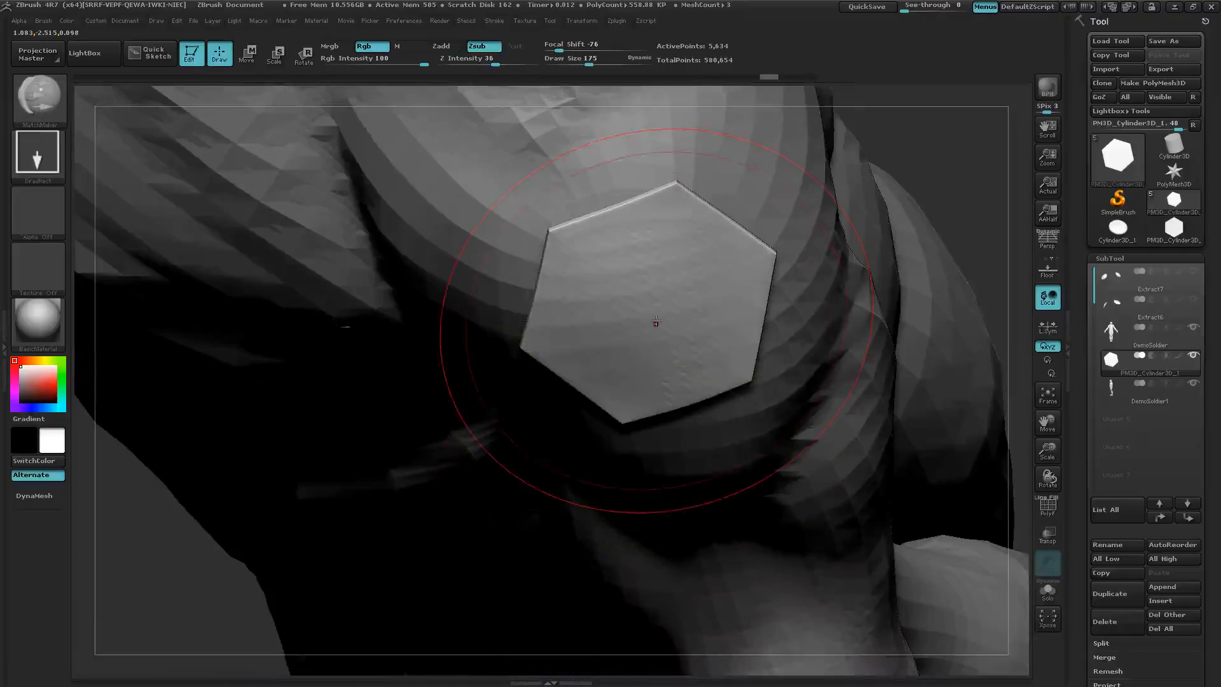
drag(655, 321, 615, 140)
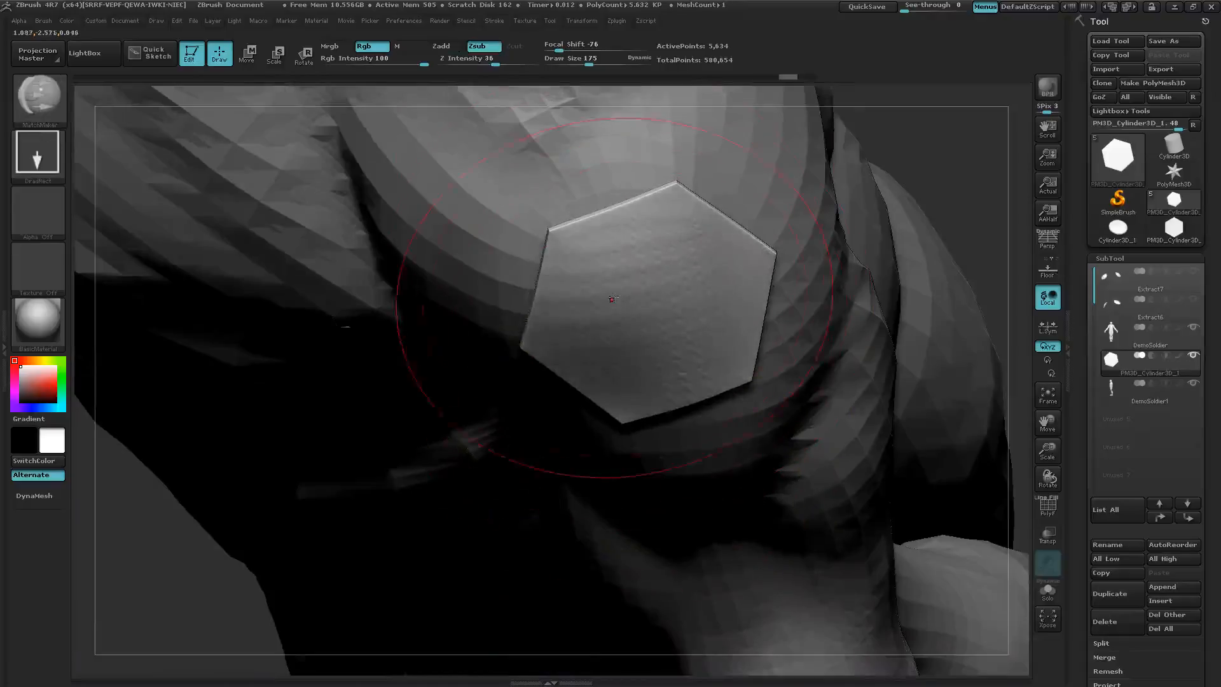
mouse_move(665, 321)
mouse_down()
mouse_move(620, 154)
mouse_move(631, 224)
mouse_up()
key(ctrl+z)
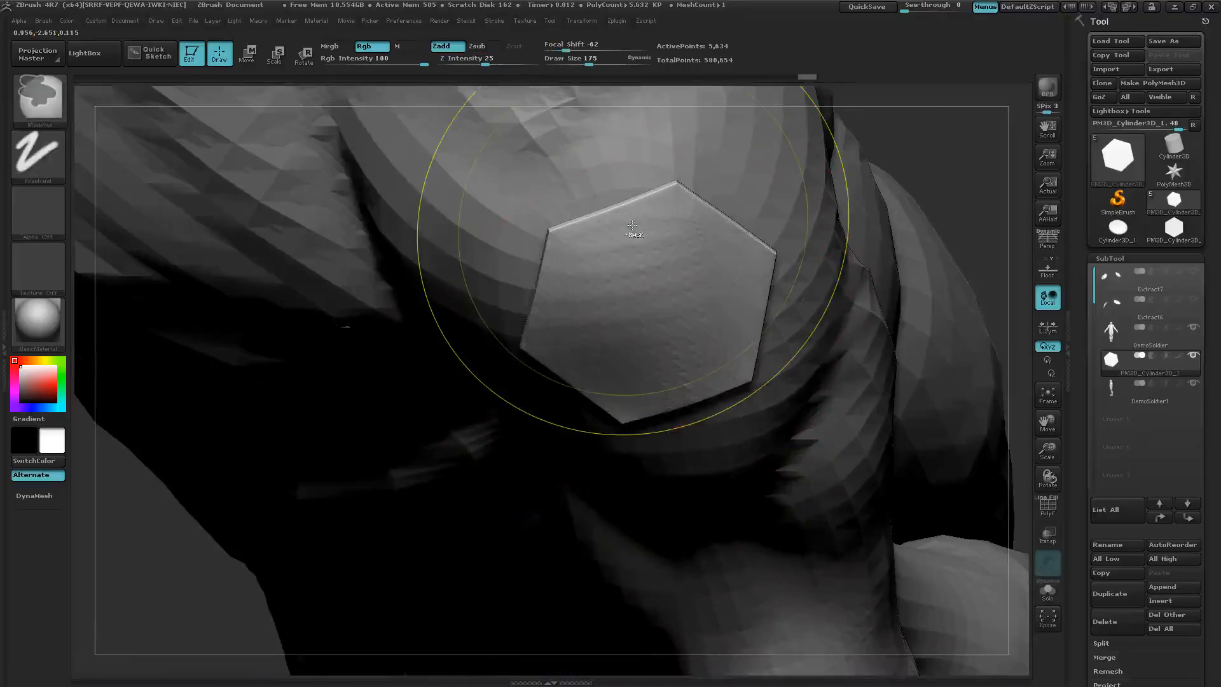
key(ctrl+z)
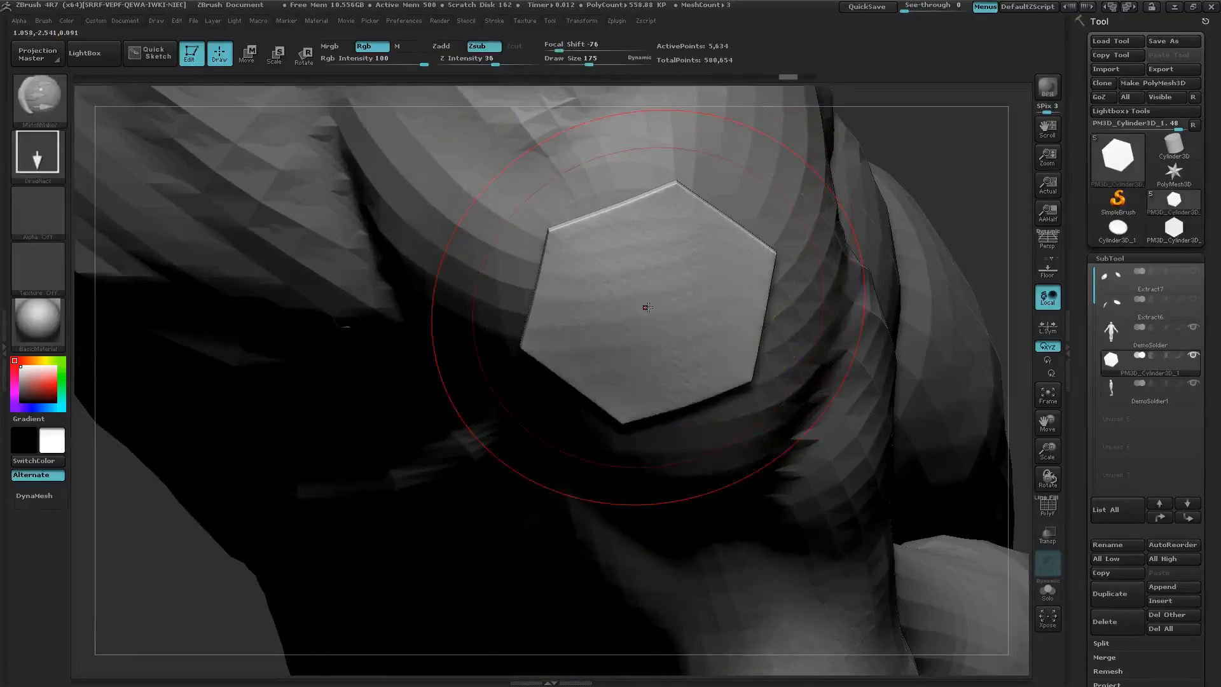
Step: Conform the hexagonal plate to the shoulder with one MatchMaker stroke started near its centre
right_drag(647, 307, 644, 274)
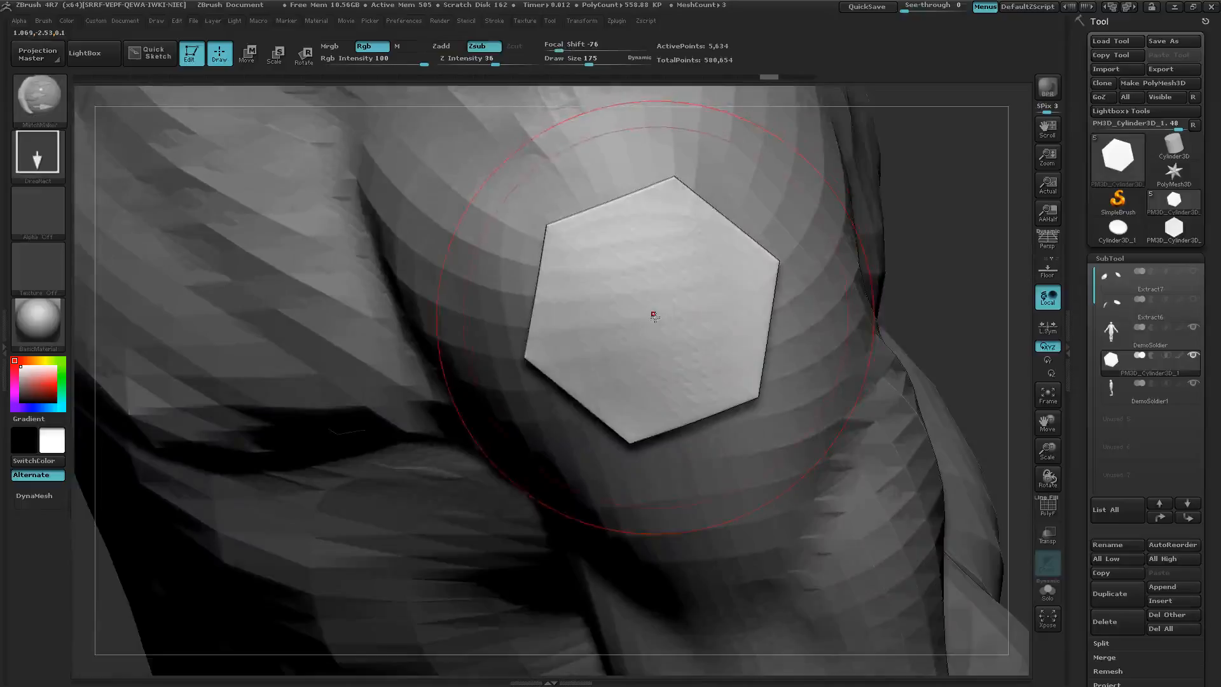
drag(654, 317, 608, 143)
mouse_move(621, 328)
right_down()
mouse_move(676, 226)
mouse_move(714, 259)
mouse_move(703, 281)
mouse_move(635, 220)
mouse_move(844, 403)
right_up()
Step: Select the Move Topological brush, set its Draw Size to 97, and nudge the plate's corners and edges closer to the shoulder
key(b)
key(m)
key(t)
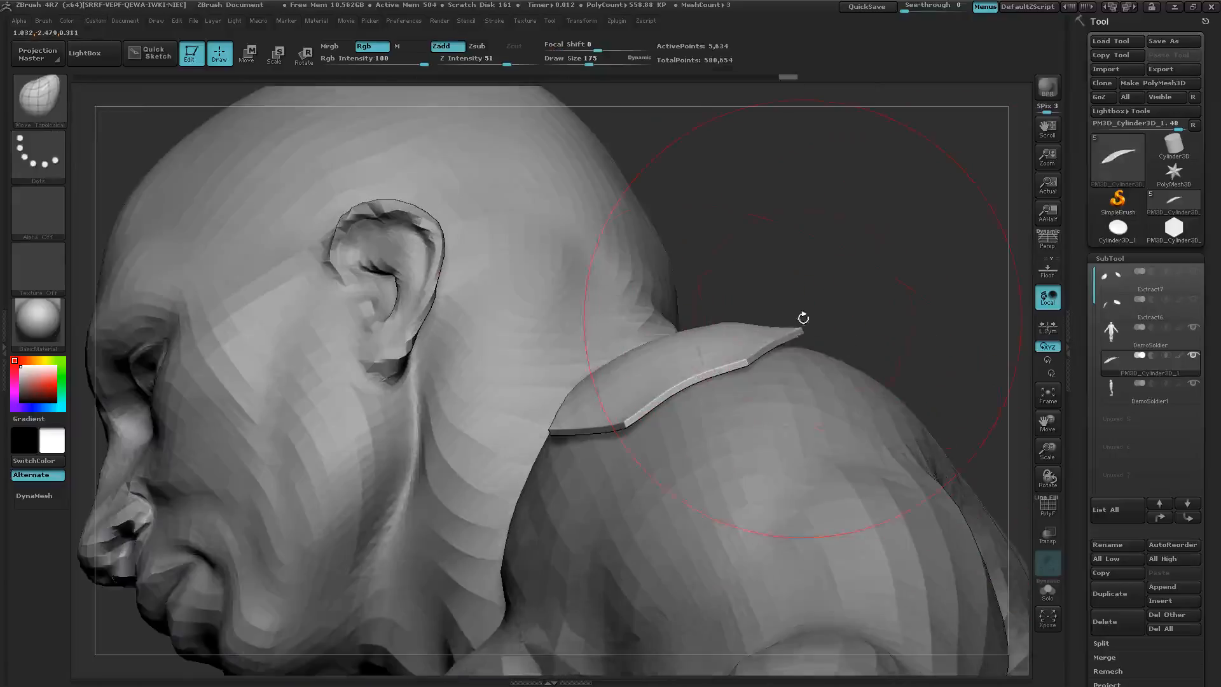
right_click(791, 332)
drag(800, 332, 789, 330)
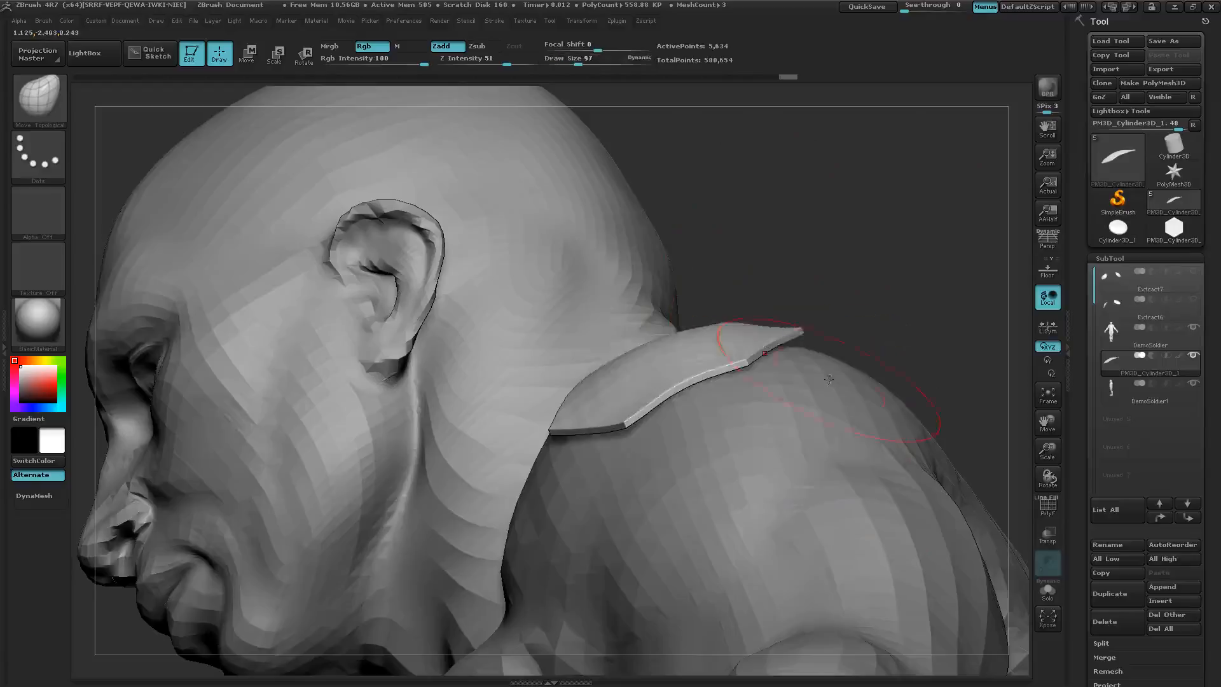
right_drag(828, 380, 821, 326)
drag(812, 308, 821, 310)
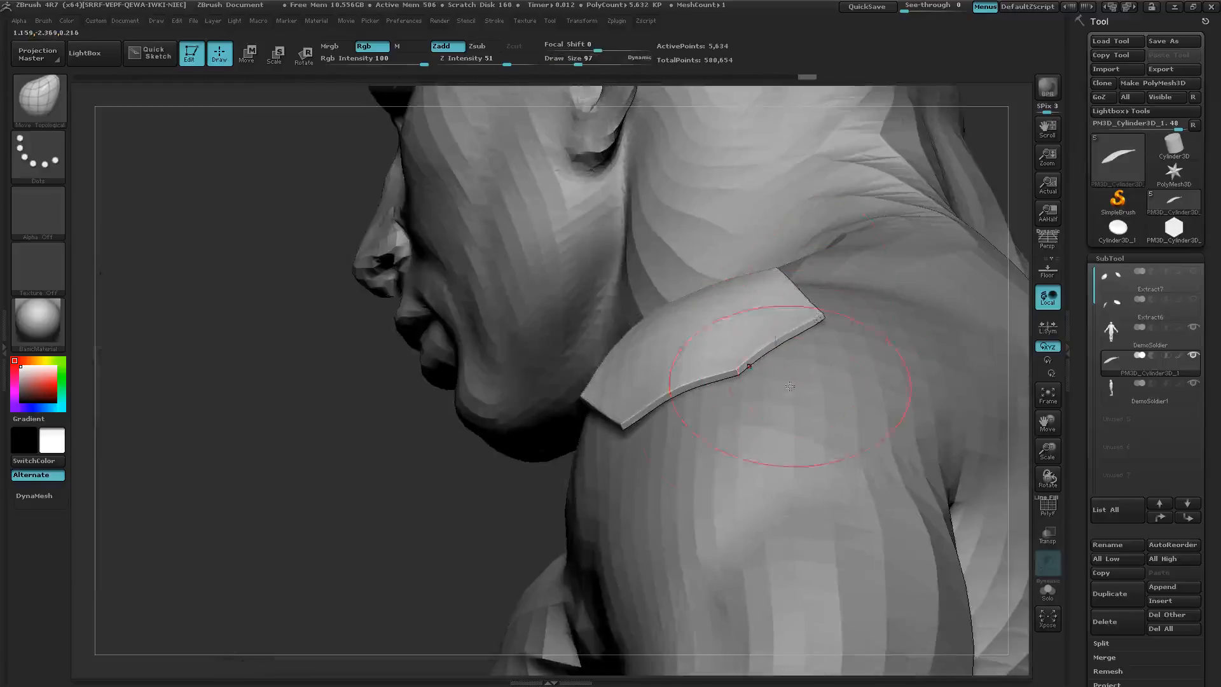
right_drag(791, 384, 767, 356)
drag(767, 356, 877, 369)
drag(705, 412, 705, 422)
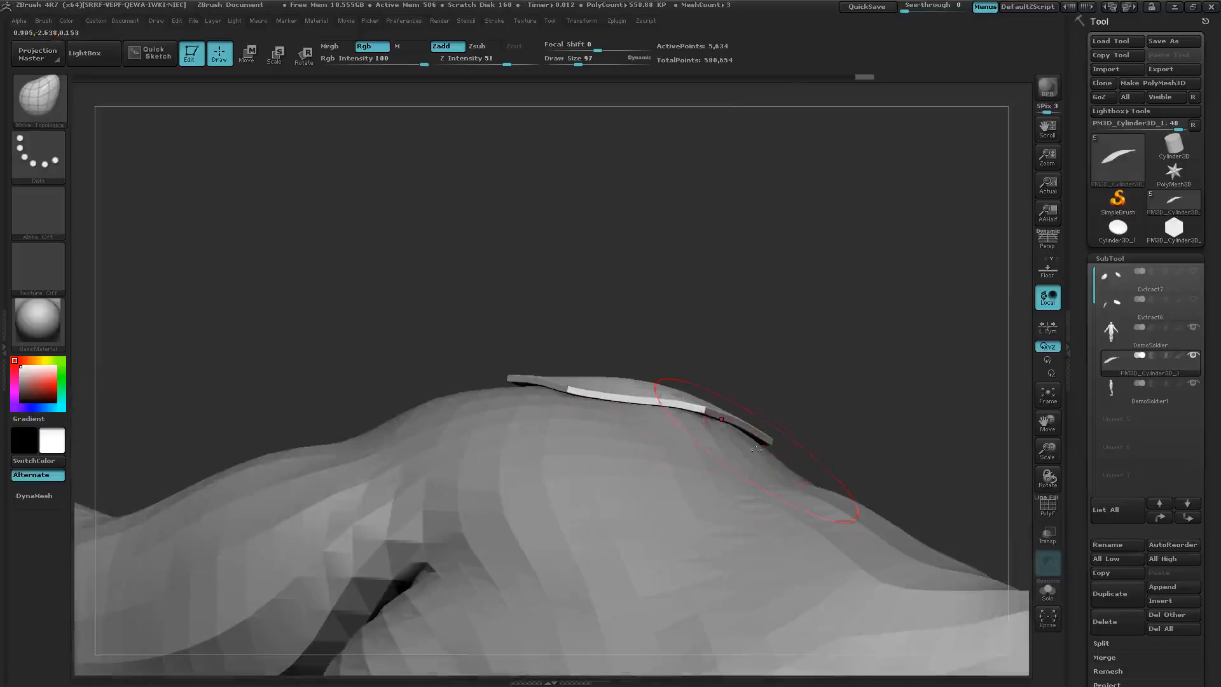
Step: Examine the plate's fit on the shoulder from the front, the side and close up
drag(420, 318, 388, 404)
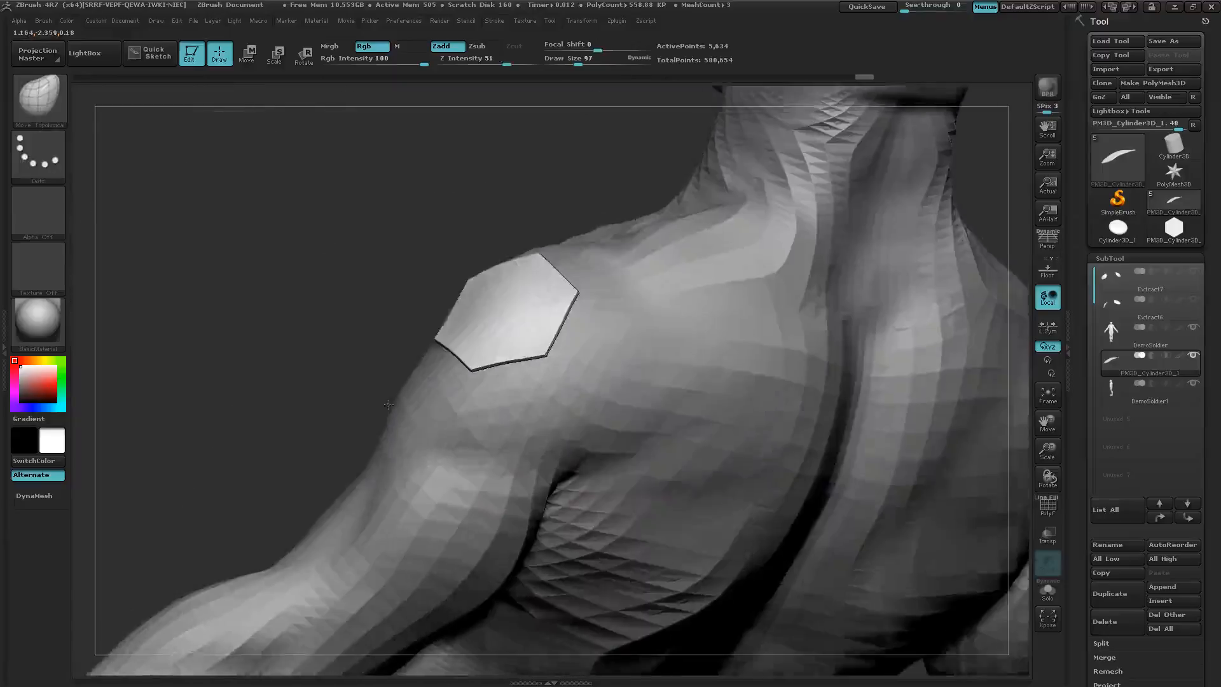
mouse_move(389, 405)
right_down()
mouse_move(419, 421)
mouse_move(820, 406)
right_up()
ctrl+right_drag(719, 397, 629, 406)
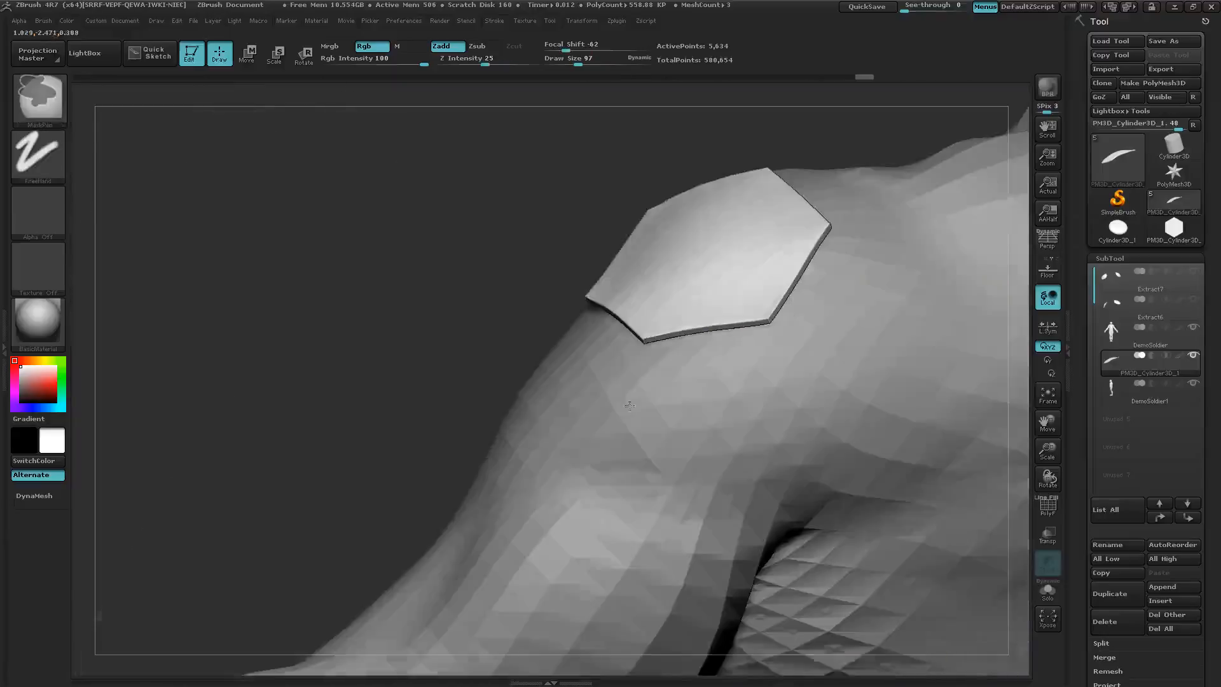
ctrl+right_drag(531, 368, 664, 350)
right_drag(464, 215, 485, 263)
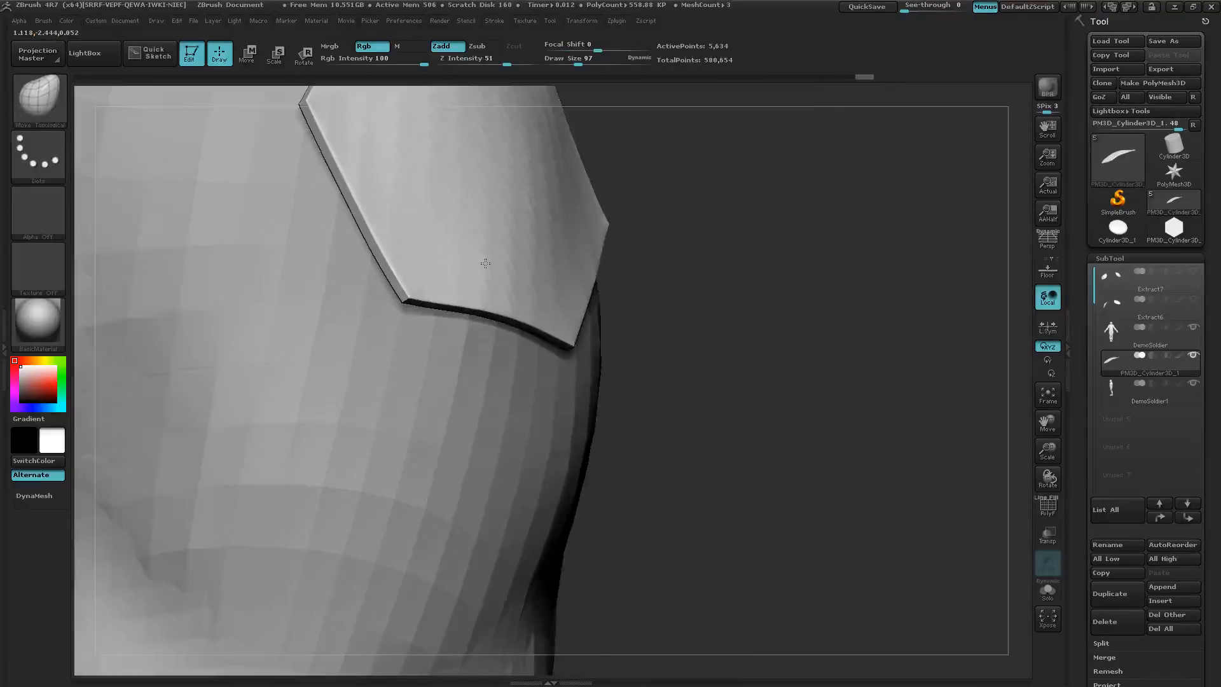
mouse_move(508, 219)
ctrl+right_down()
mouse_move(536, 265)
mouse_move(526, 491)
ctrl+right_up()
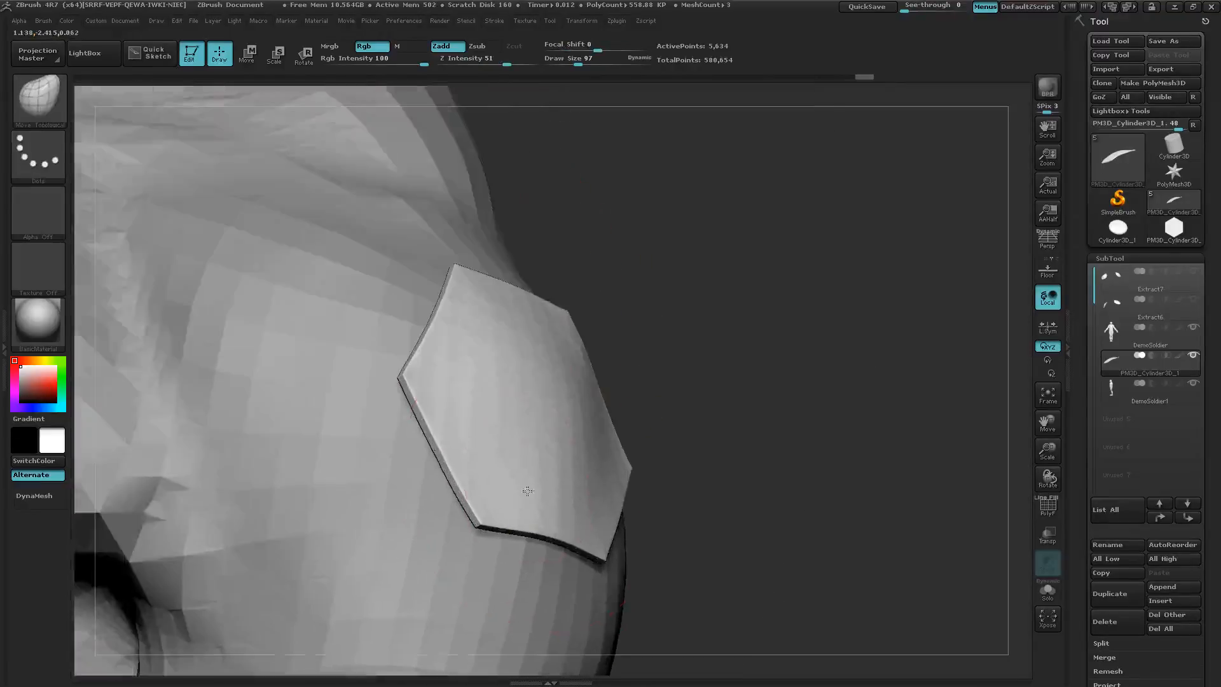
ctrl+right_drag(460, 441, 547, 425)
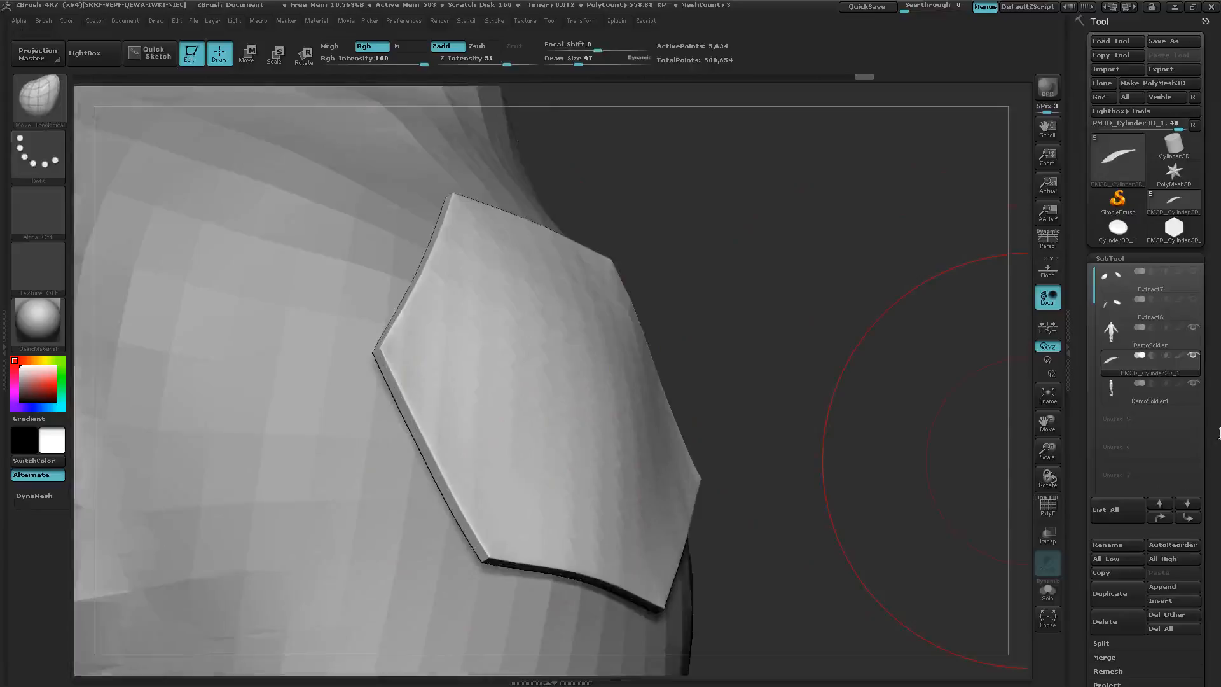
Step: Duplicate the hexagonal plate subtool and hide the original plate and both soldier subtools
click(1129, 591)
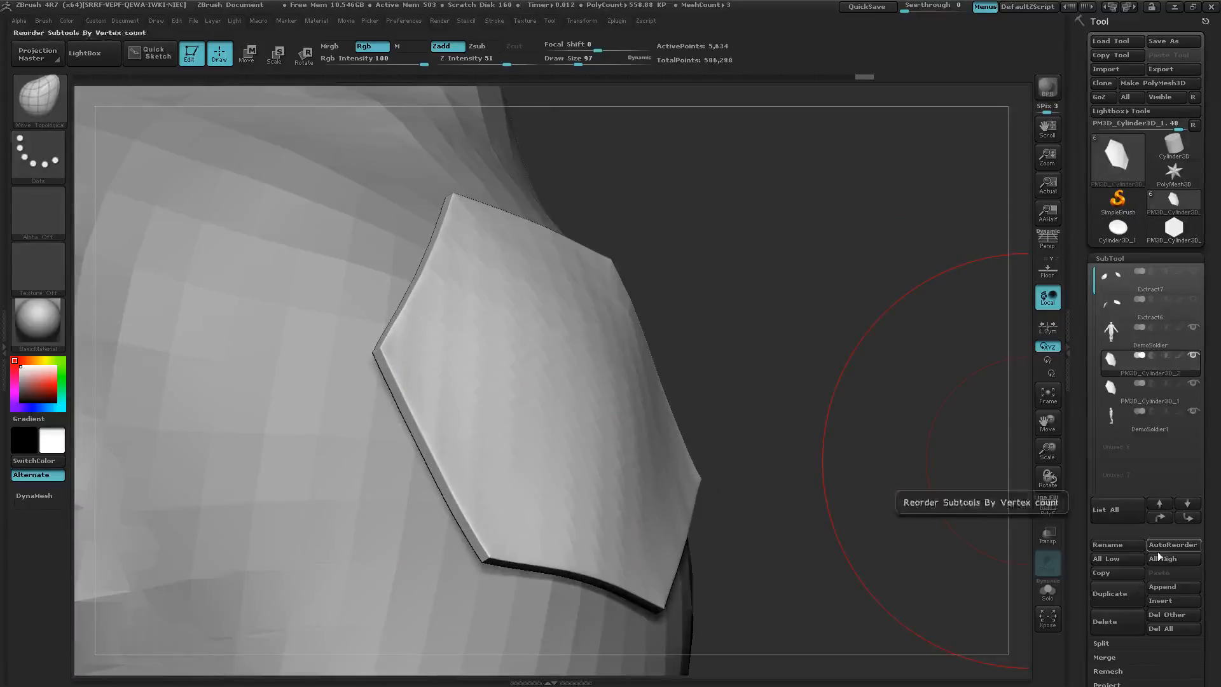
click(1193, 411)
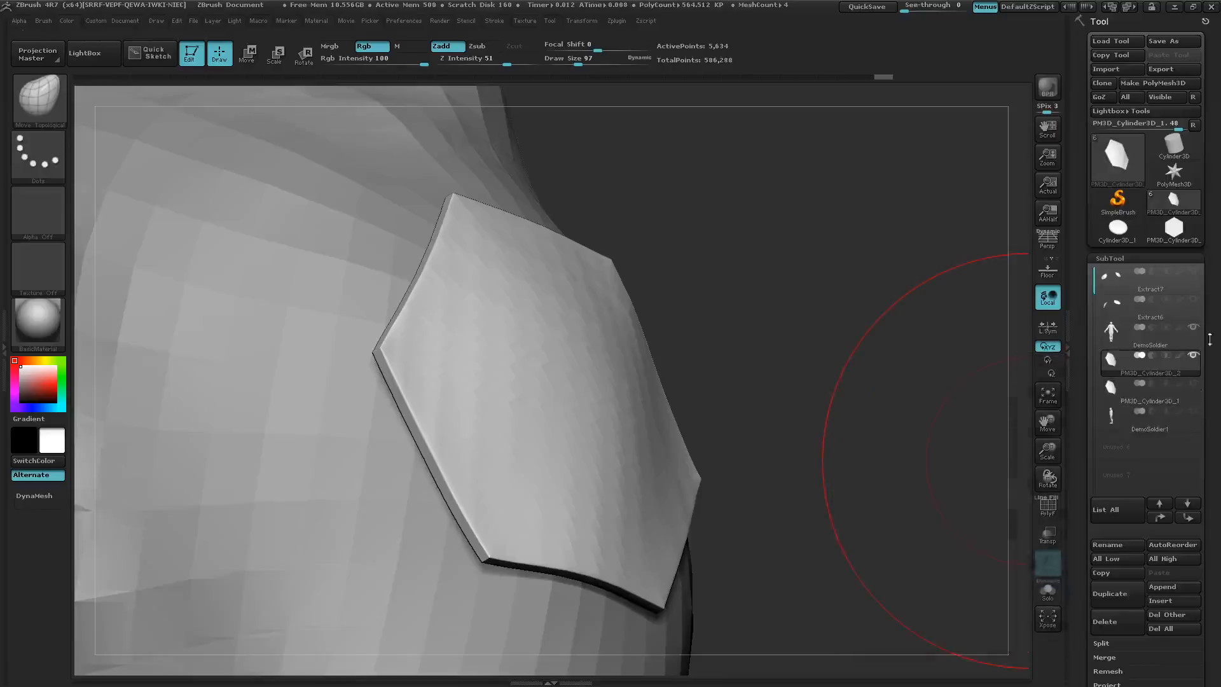
click(1194, 328)
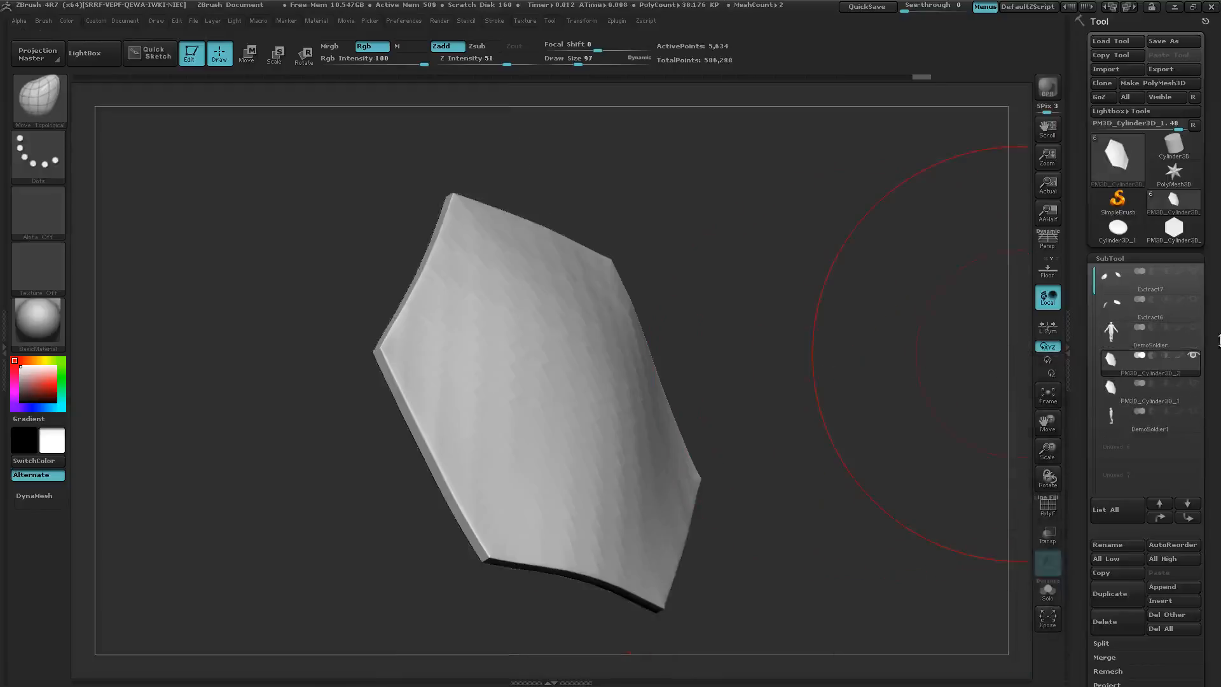
Step: Display the duplicate plate's polyframe and run ZRemesher on it twice with the Half option
key(shift+f)
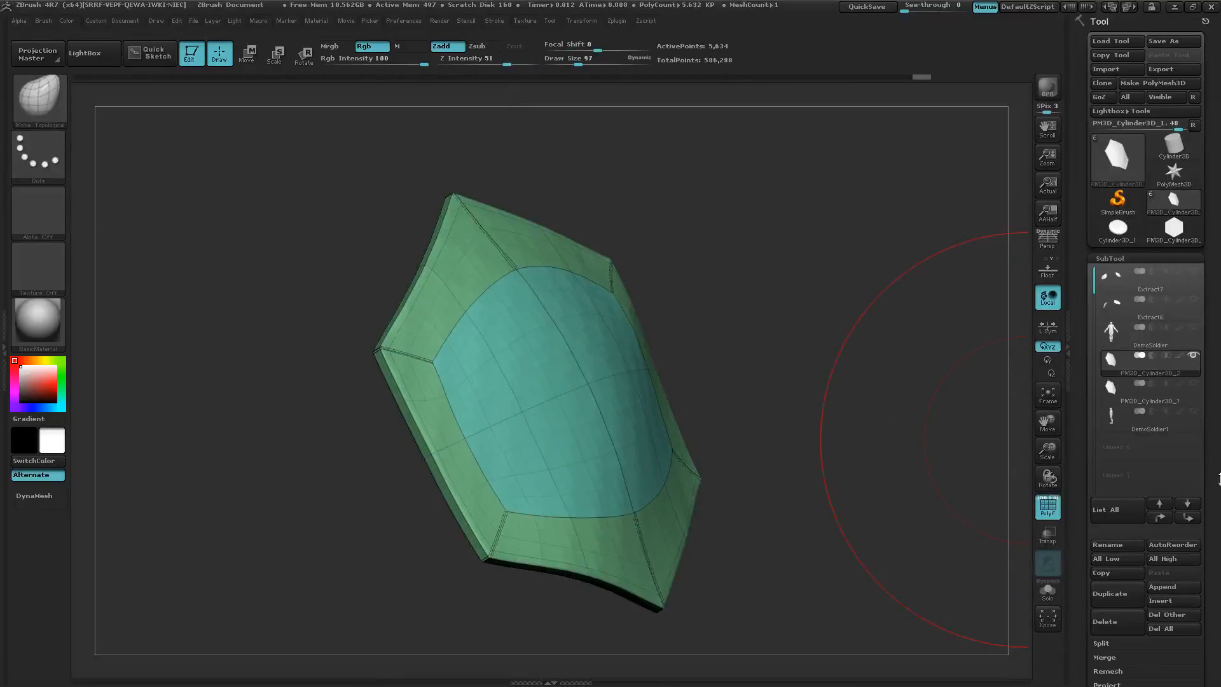
drag(1218, 478, 1218, 342)
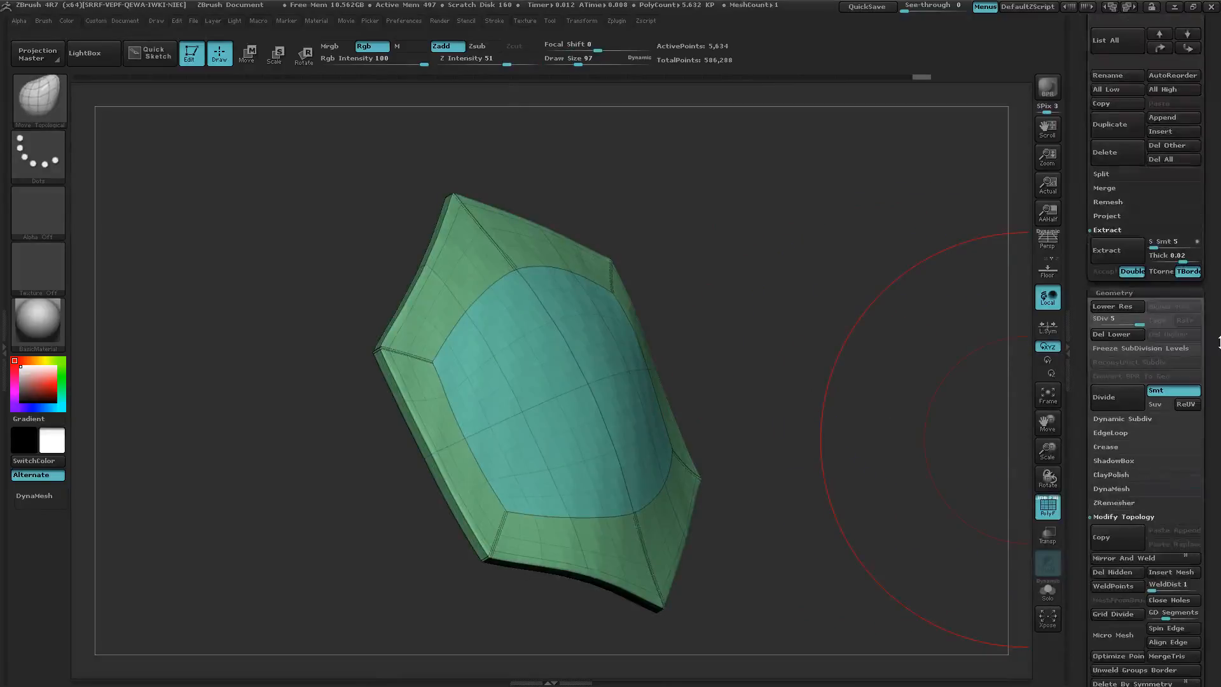
mouse_move(1219, 342)
mouse_down()
mouse_move(1218, 294)
mouse_move(1218, 319)
mouse_up()
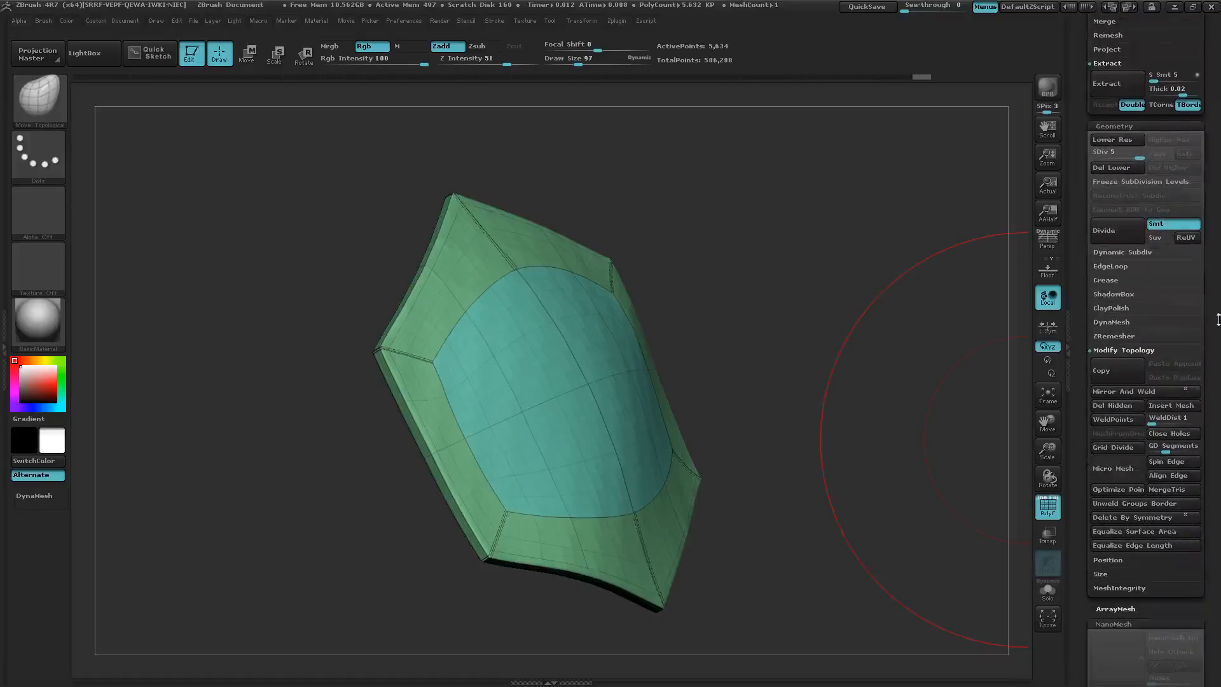
click(1114, 336)
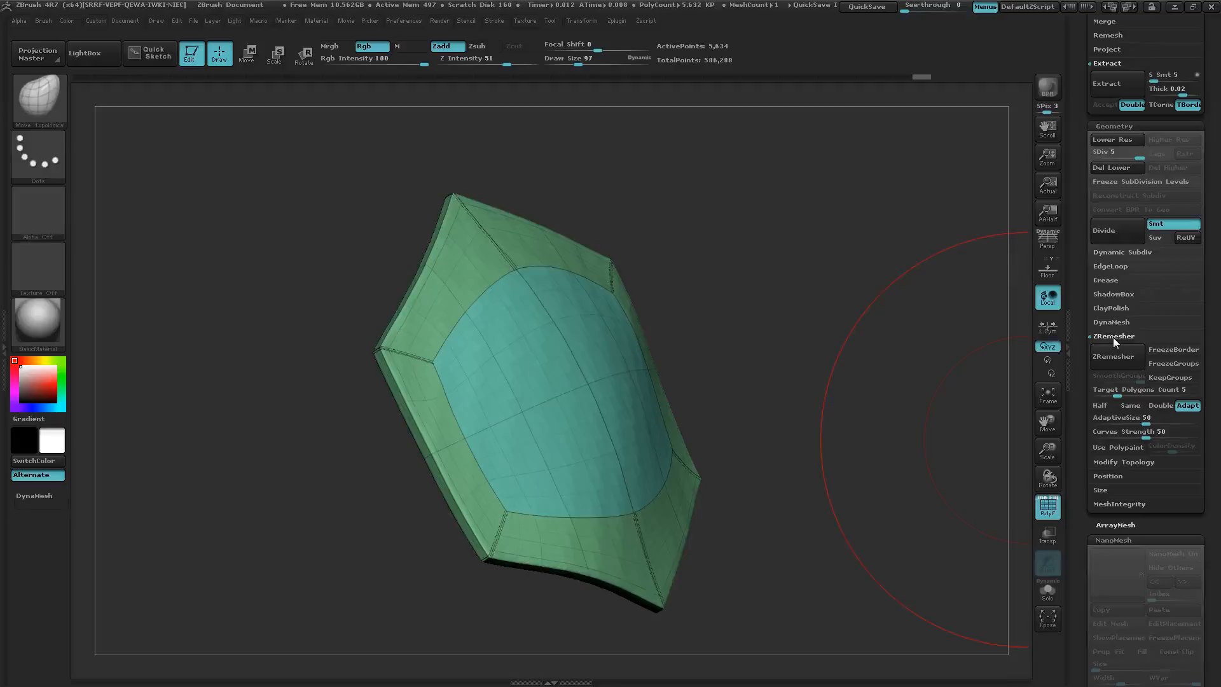
click(1098, 406)
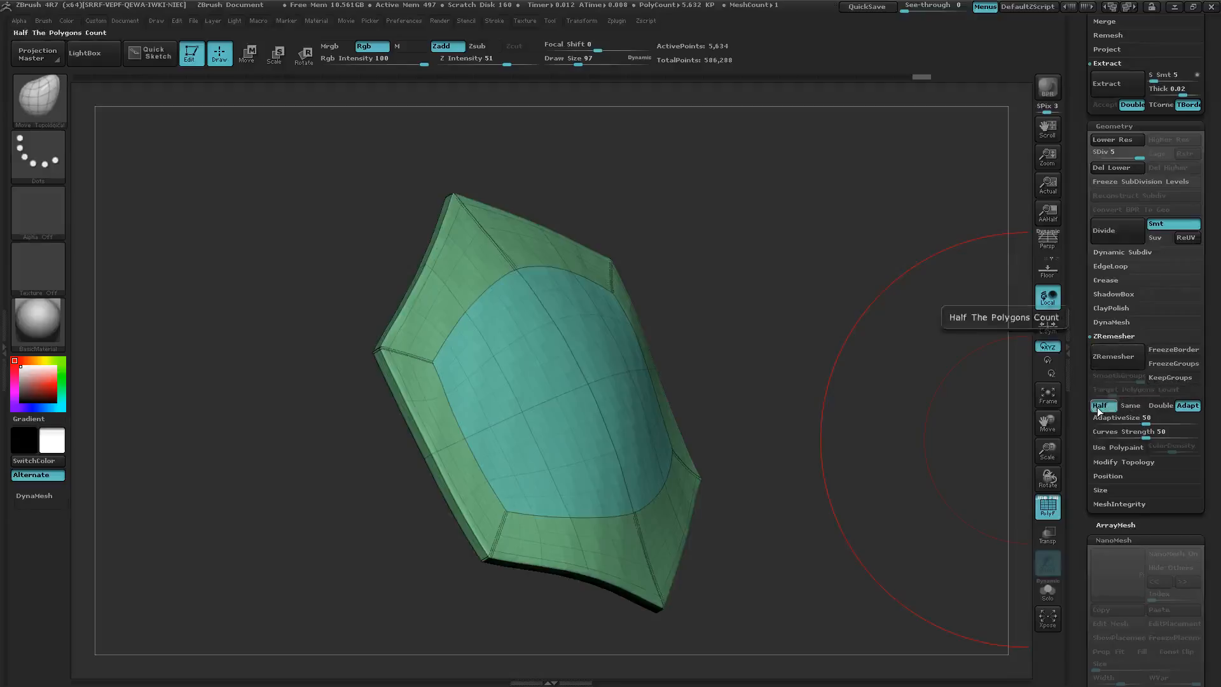
click(1108, 357)
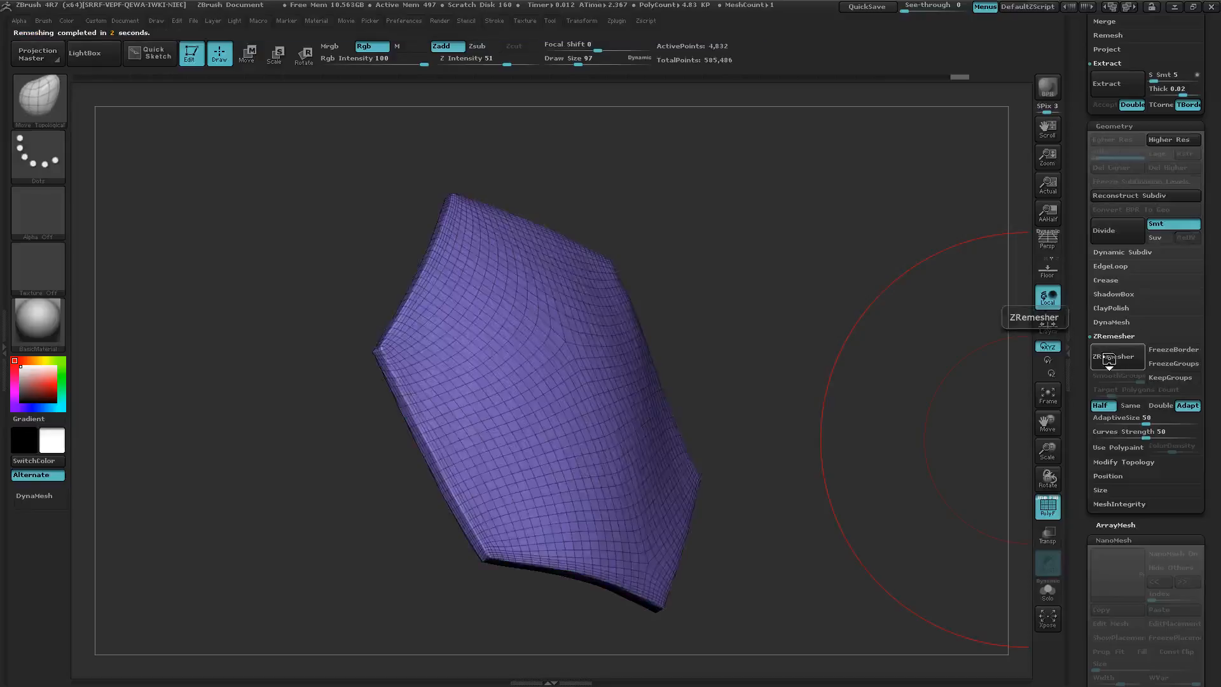
click(1108, 357)
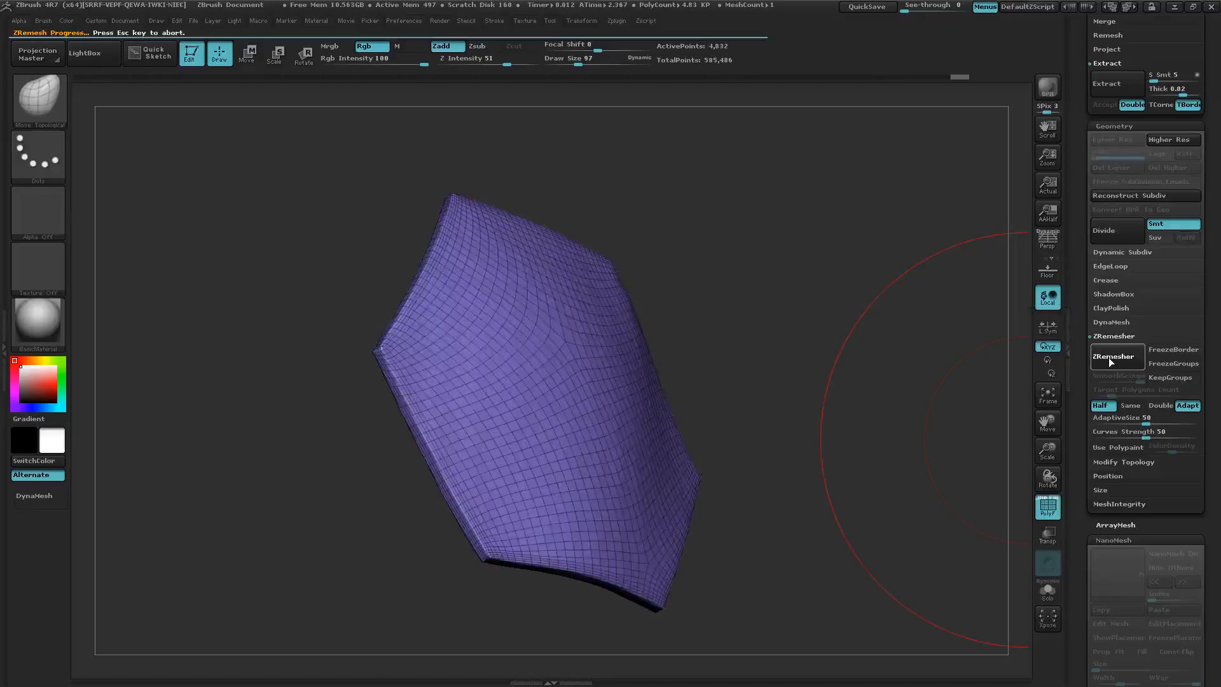
mouse_move(306, 350)
mouse_down()
mouse_move(467, 343)
mouse_move(394, 344)
mouse_move(348, 375)
mouse_move(355, 306)
mouse_move(359, 319)
mouse_move(334, 350)
mouse_move(358, 308)
mouse_move(353, 361)
mouse_move(349, 307)
mouse_up()
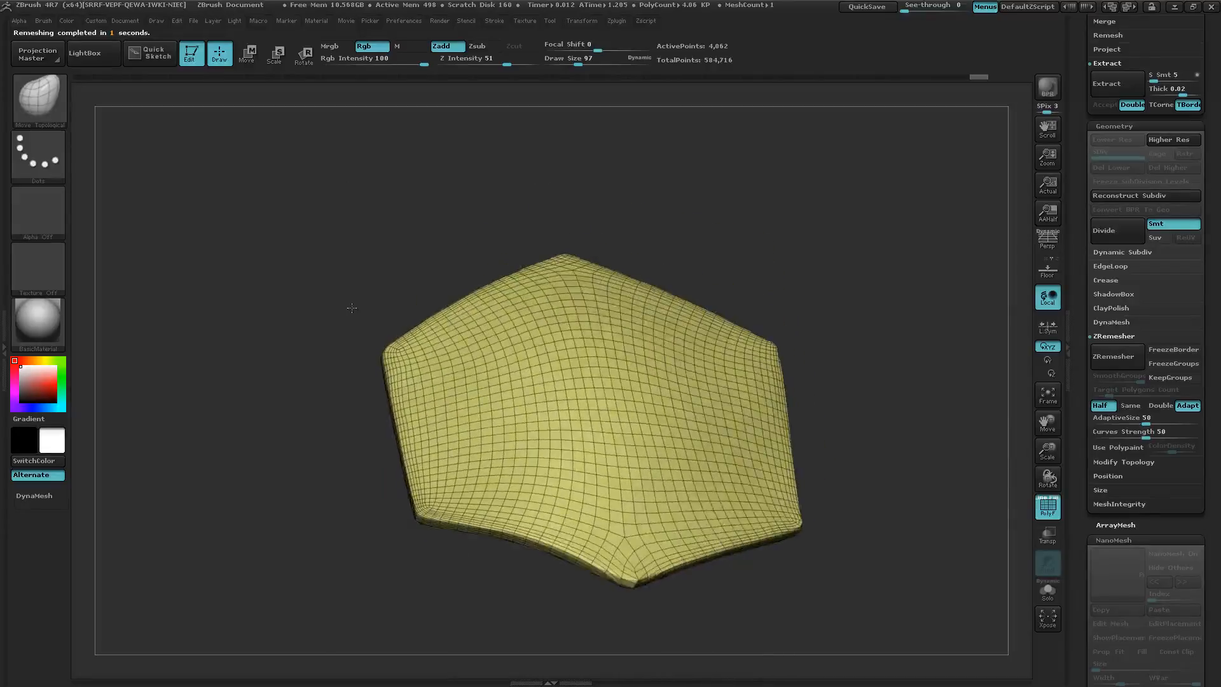
Step: Set the Smooth brush to Z Intensity 14 and Draw Size 20, and smooth the plate's corners
key(shift)
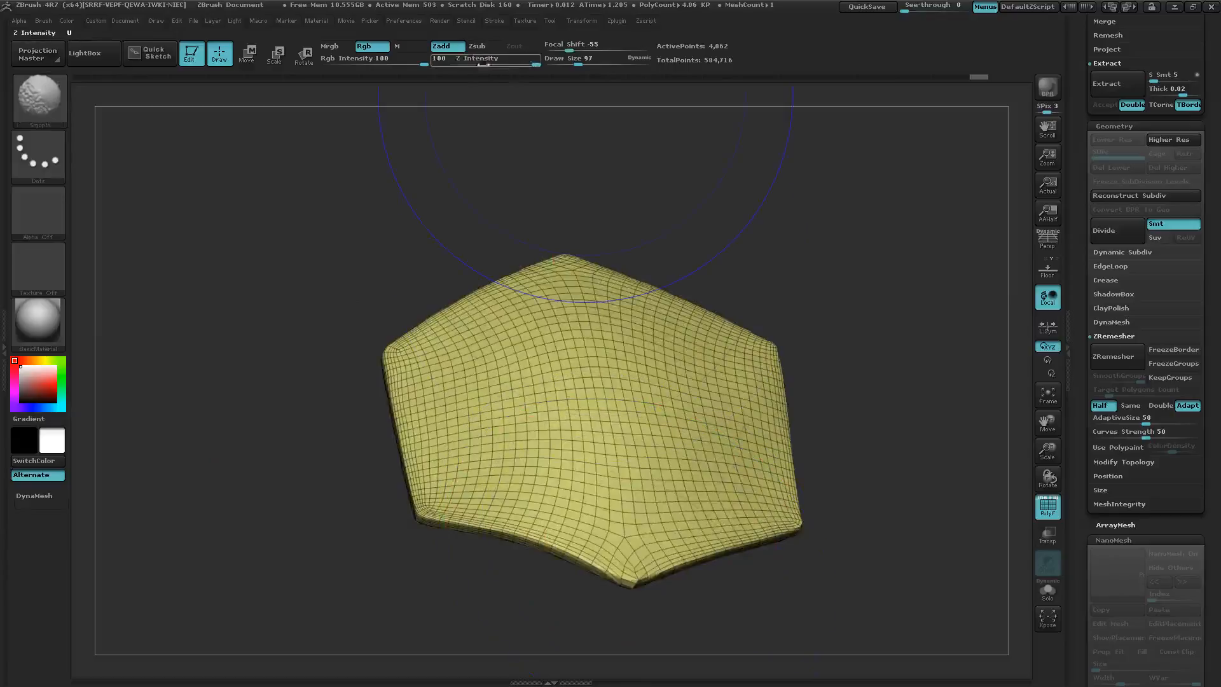
drag(535, 64, 507, 63)
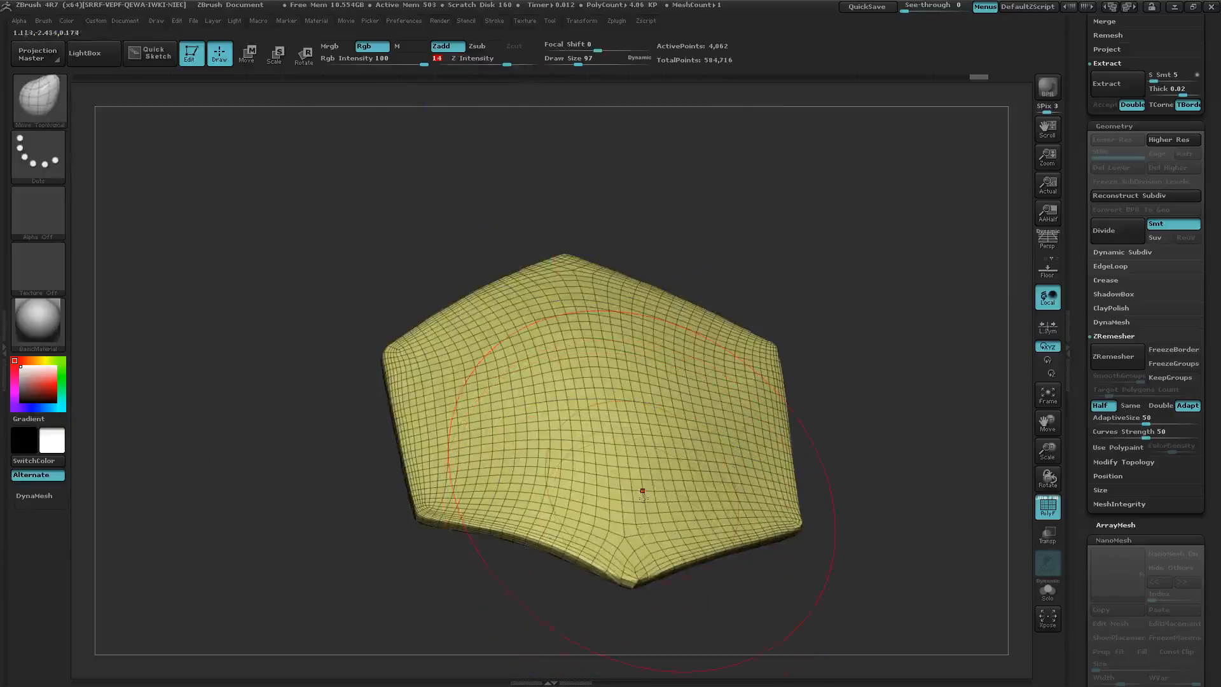
key(space)
drag(661, 438, 633, 438)
key(shift)
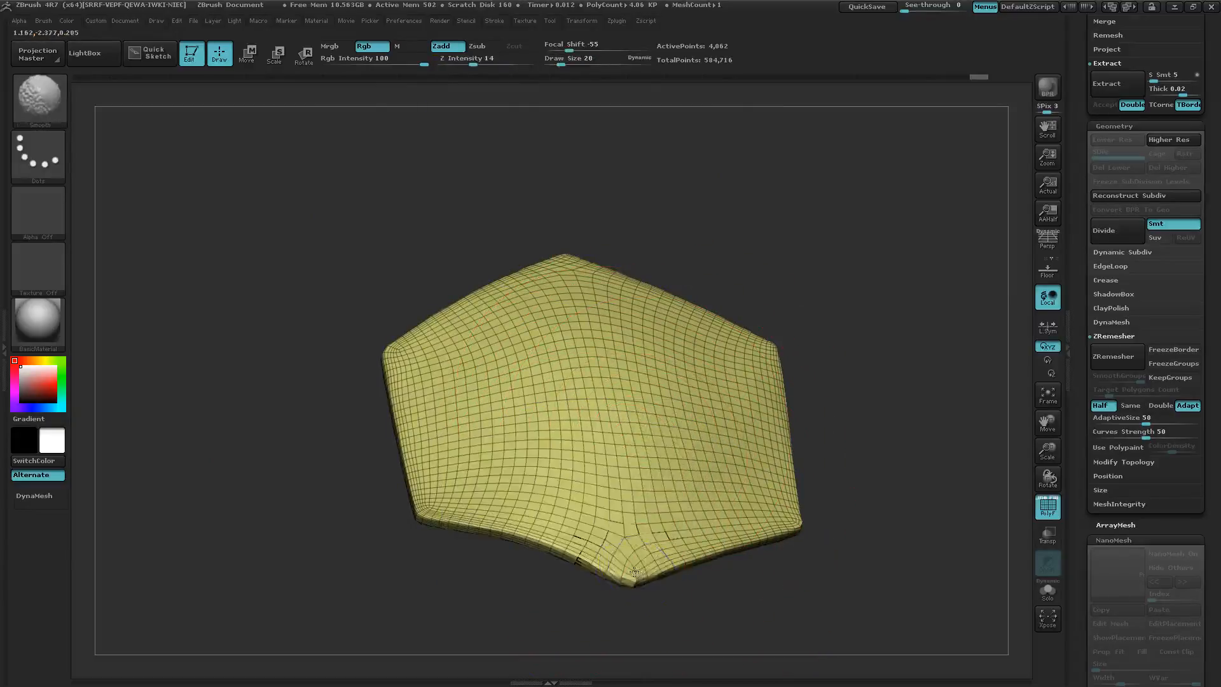
shift+drag(635, 572, 627, 576)
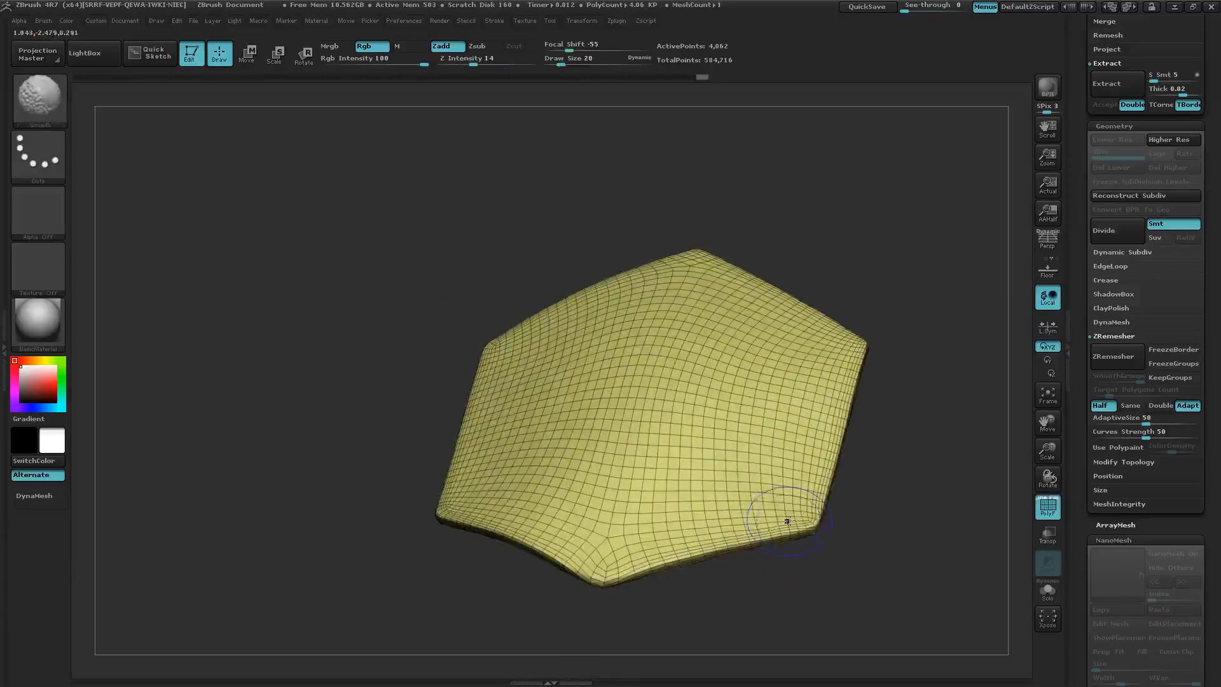
mouse_move(731, 585)
mouse_down()
mouse_move(677, 515)
mouse_move(646, 321)
mouse_move(649, 349)
mouse_up()
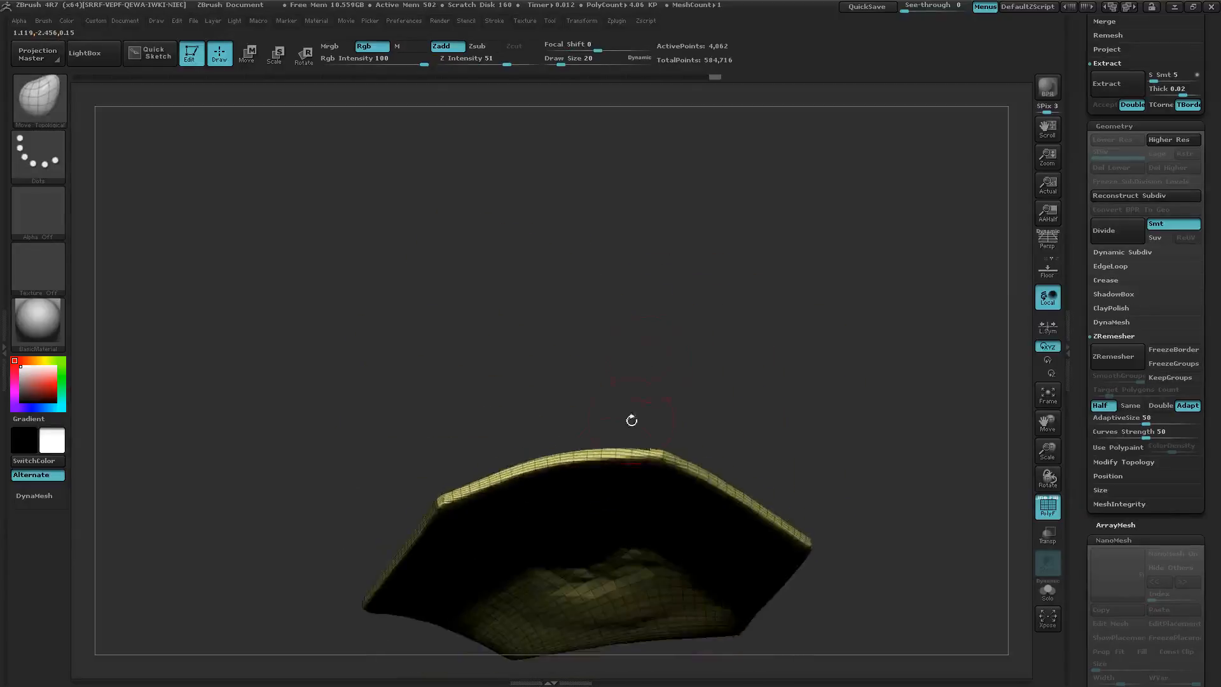
Step: Try smoothing the plate's edge up close, and undo the last two changes
ctrl+right_drag(615, 469, 888, 468)
right_drag(737, 463, 736, 548)
mouse_move(727, 438)
shift+mouse_down()
mouse_move(755, 452)
mouse_move(778, 423)
mouse_move(750, 427)
shift+mouse_up()
ctrl+right_drag(827, 523, 577, 455)
mouse_move(677, 467)
right_down()
mouse_move(692, 545)
mouse_move(692, 439)
mouse_move(696, 450)
right_up()
key(ctrl)
key(ctrl+z)
key(ctrl+z)
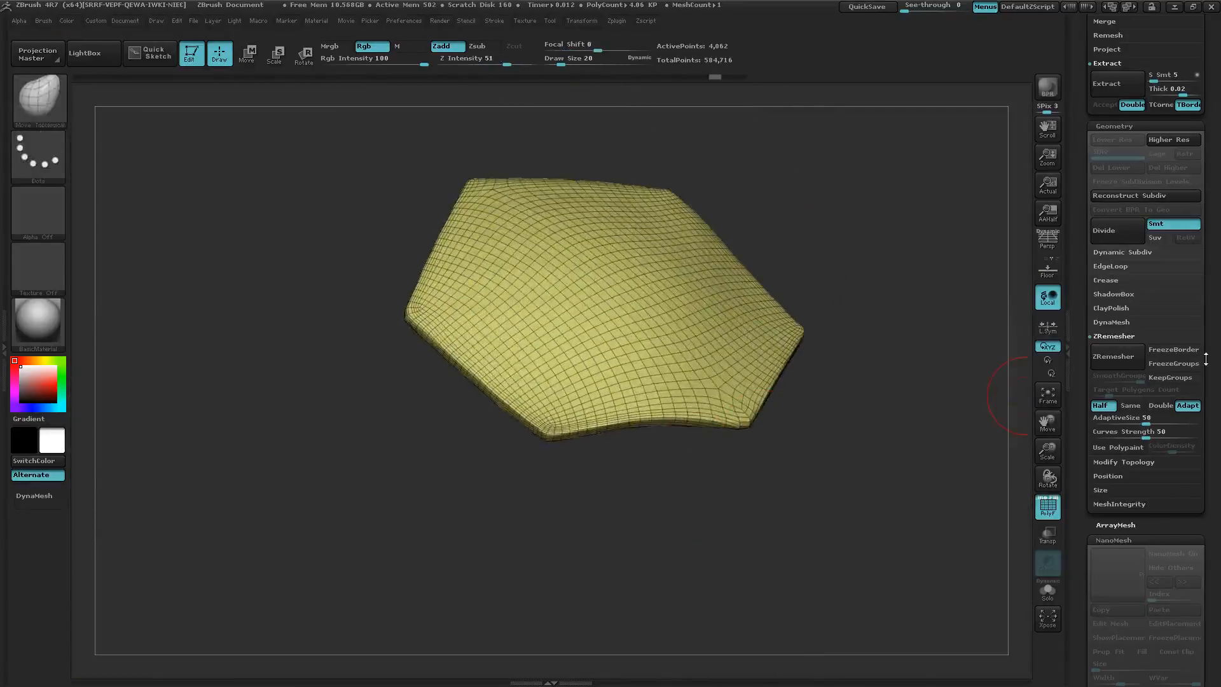
Step: Turn off the polyframe display and check the remeshed plate's surface from several angles
key(shift+f)
key(ctrl)
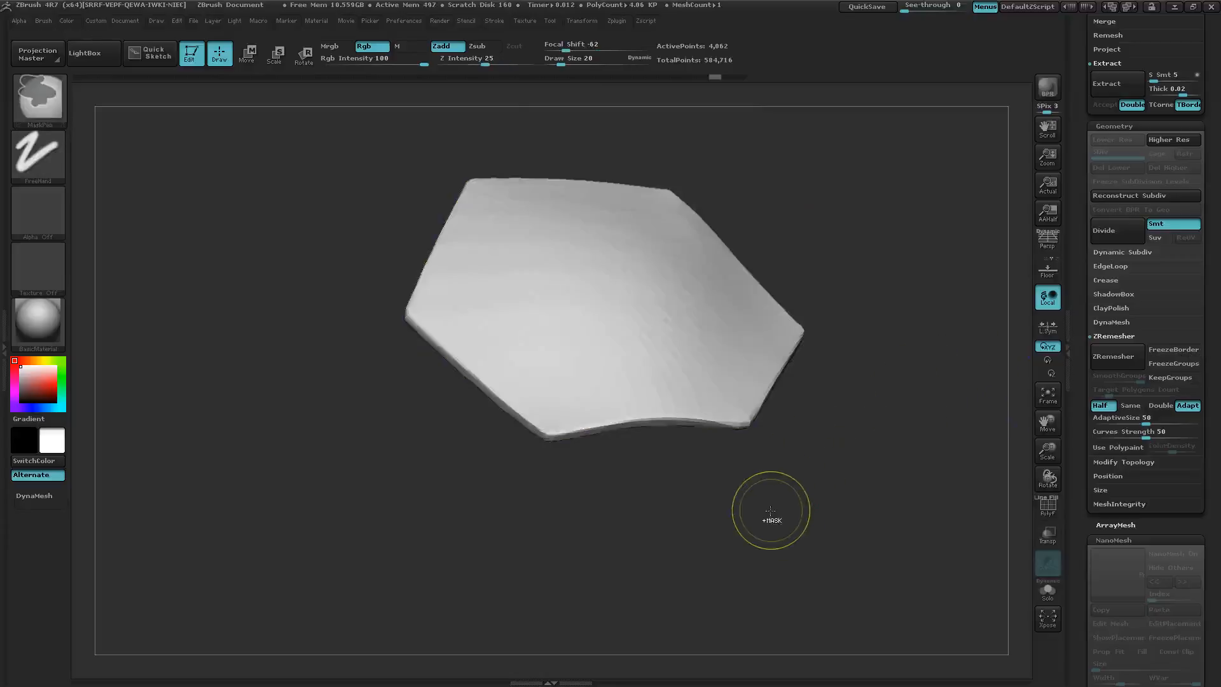
drag(771, 509, 765, 451)
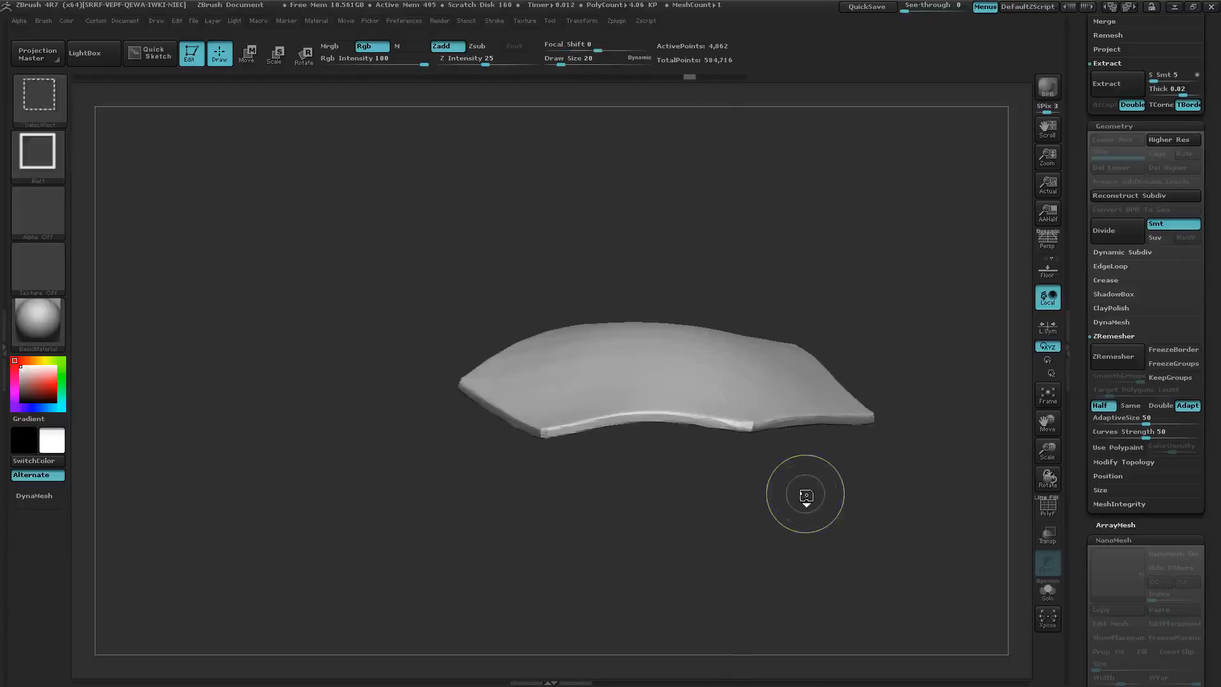
drag(809, 499, 759, 545)
mouse_move(760, 544)
right_down()
mouse_move(765, 561)
mouse_move(772, 448)
mouse_move(779, 497)
mouse_move(768, 493)
mouse_move(758, 534)
mouse_move(773, 547)
mouse_move(780, 496)
right_up()
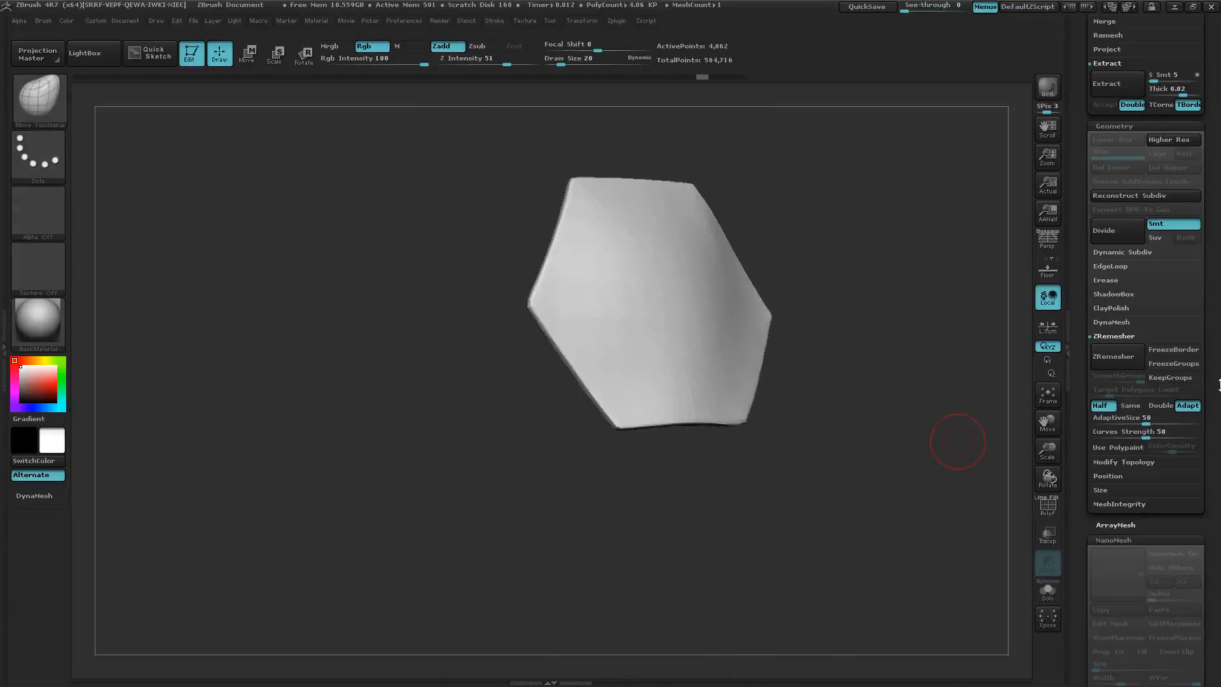
drag(1212, 396, 1206, 242)
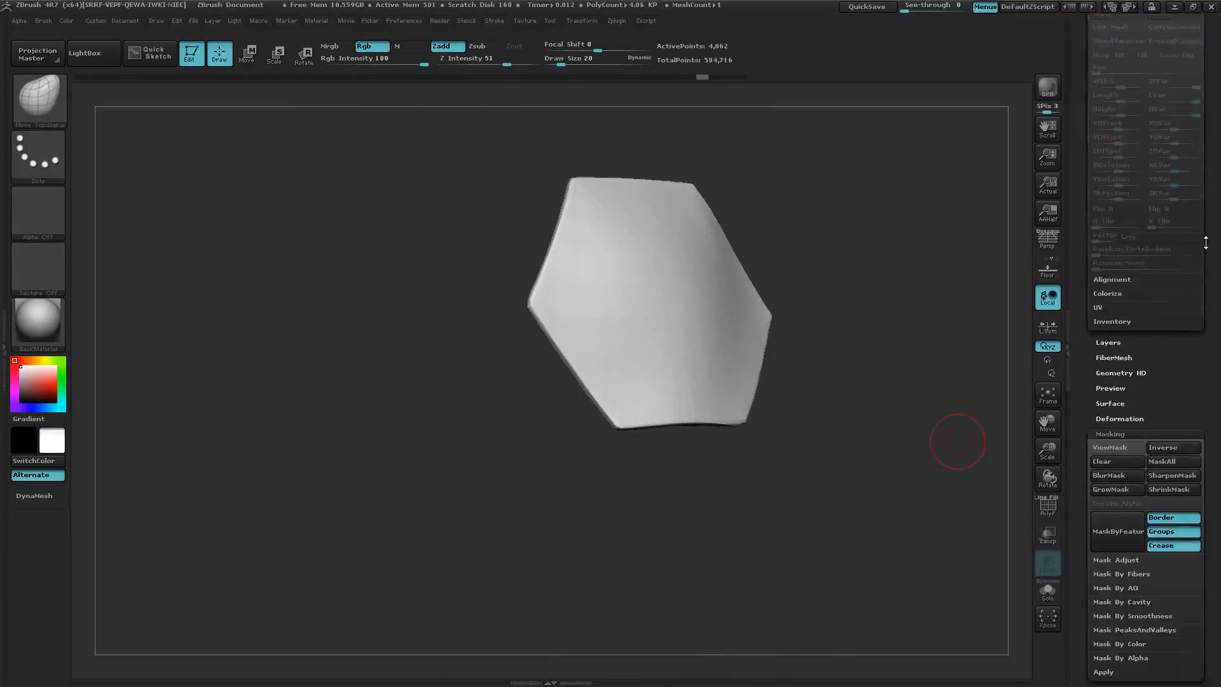
drag(1199, 344, 1210, 423)
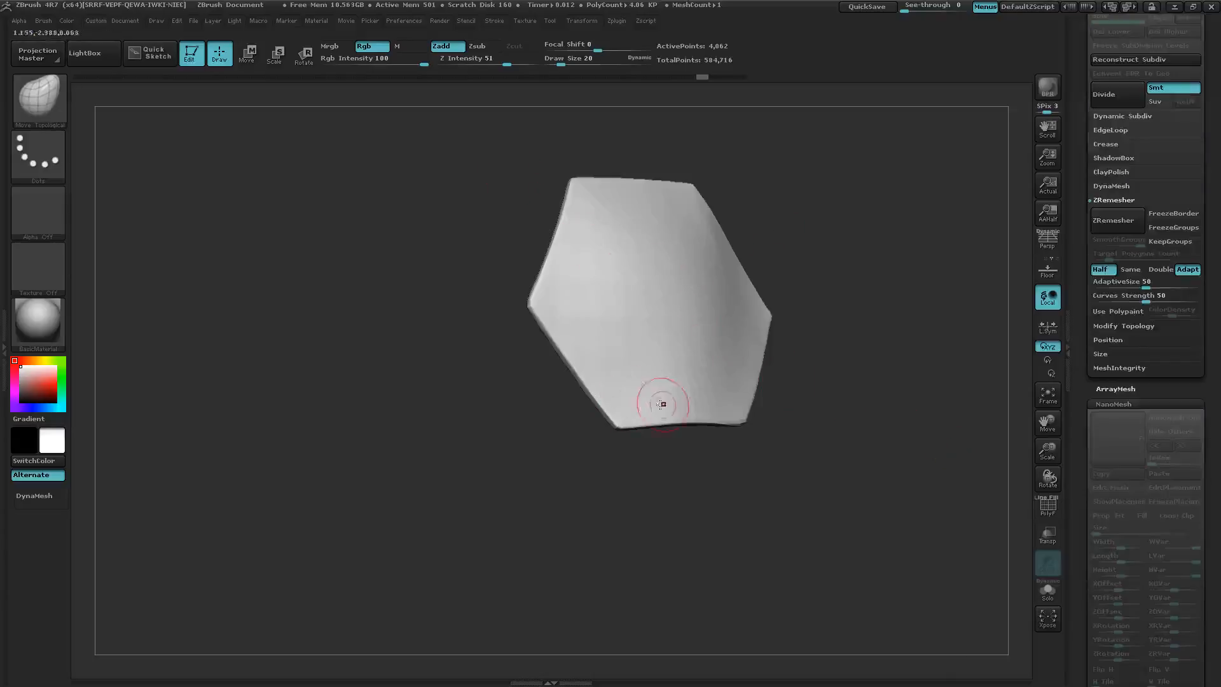
drag(1219, 362, 1210, 485)
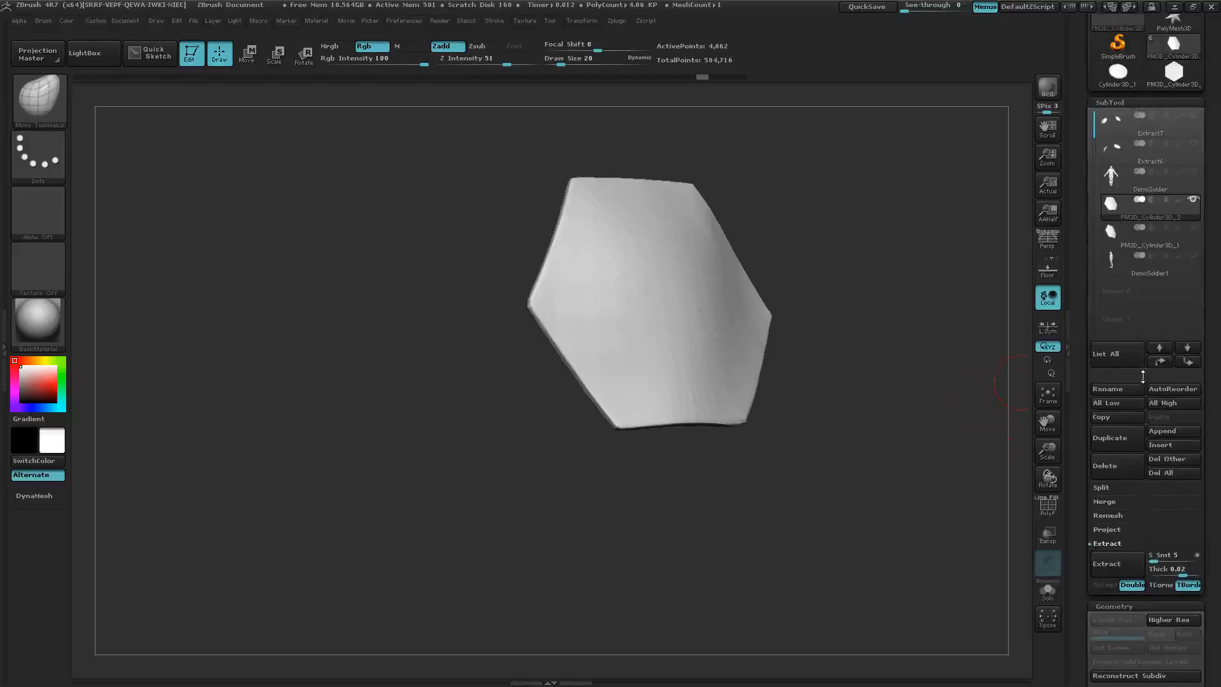
key(alt+Tab)
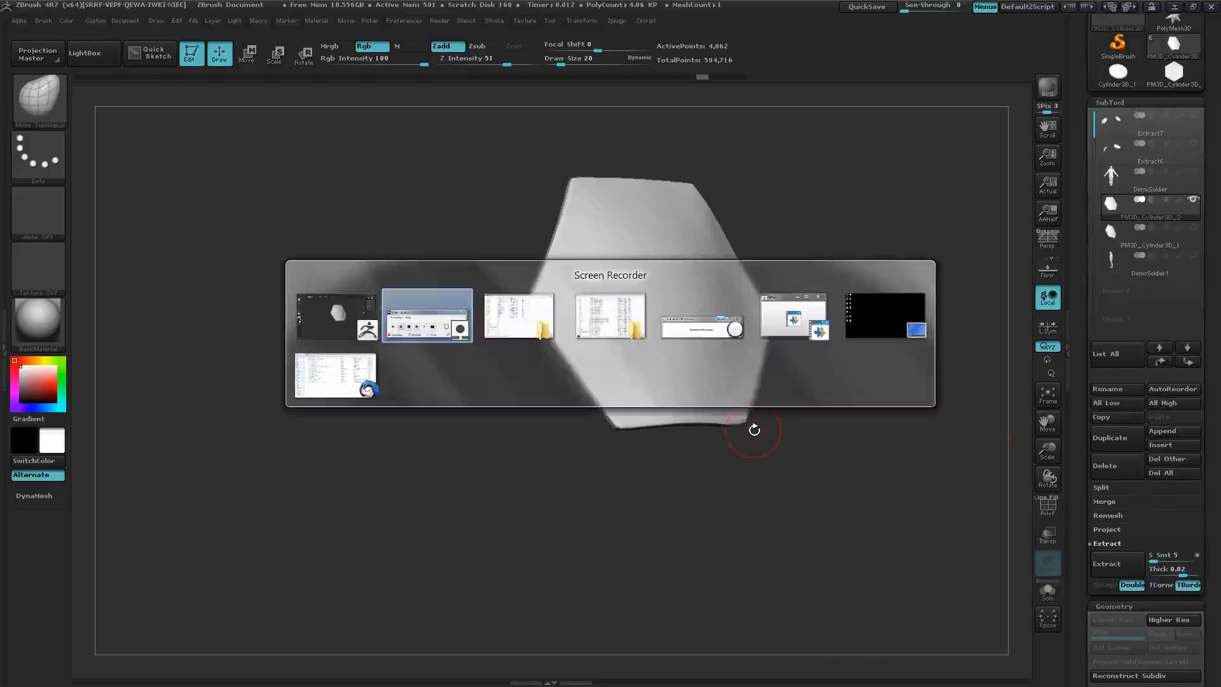